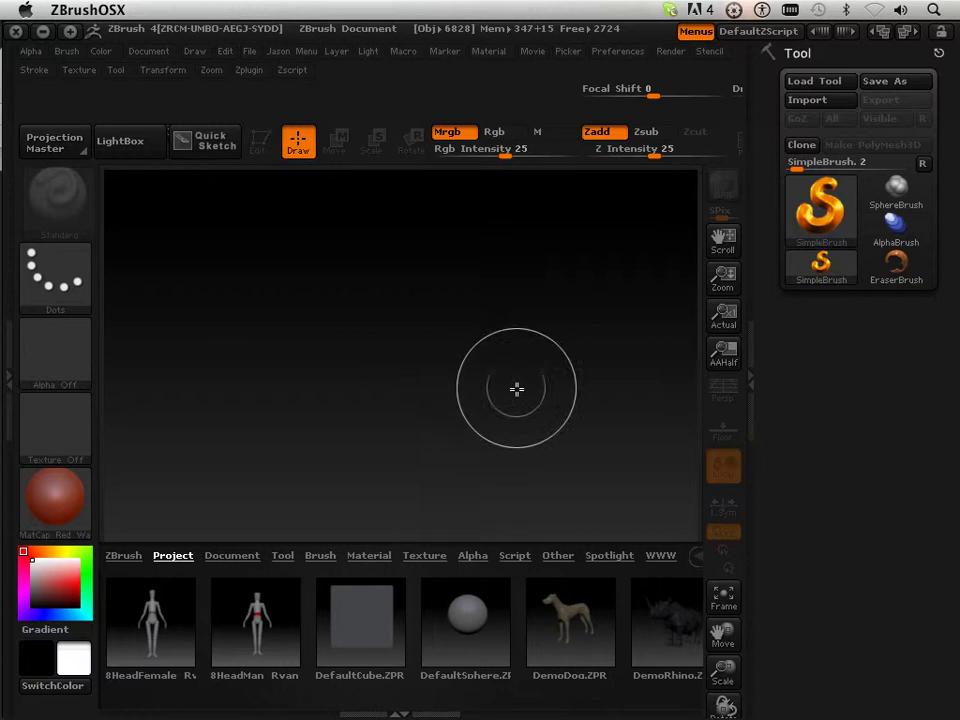
Step: Draw a Ring3D primitive in the upper middle of the canvas and put it into Edit mode
mouse_move(800, 242)
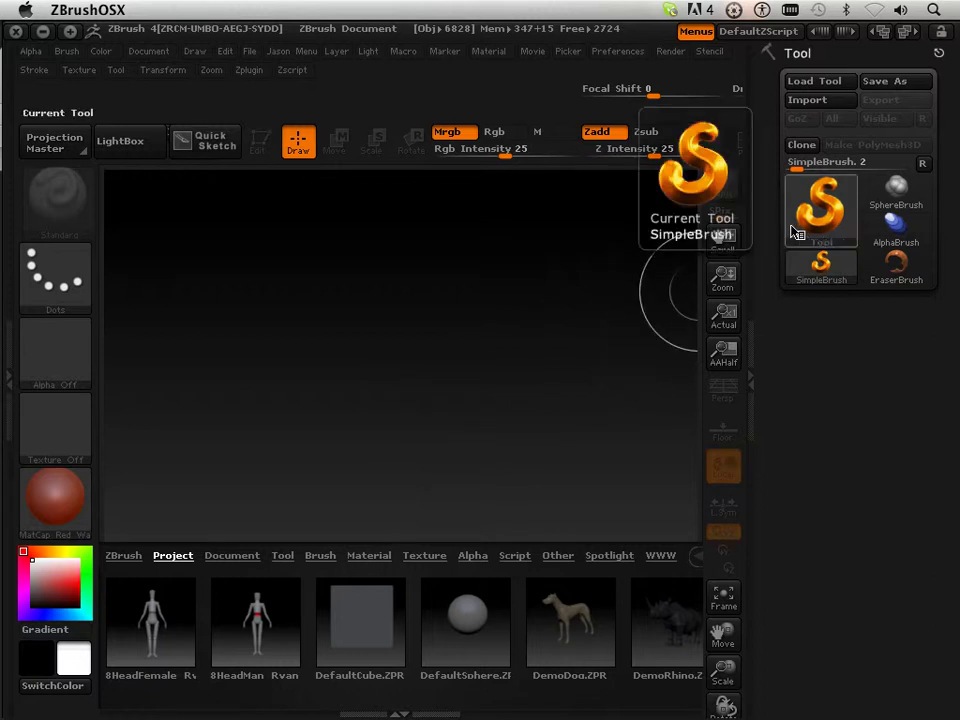
click(810, 232)
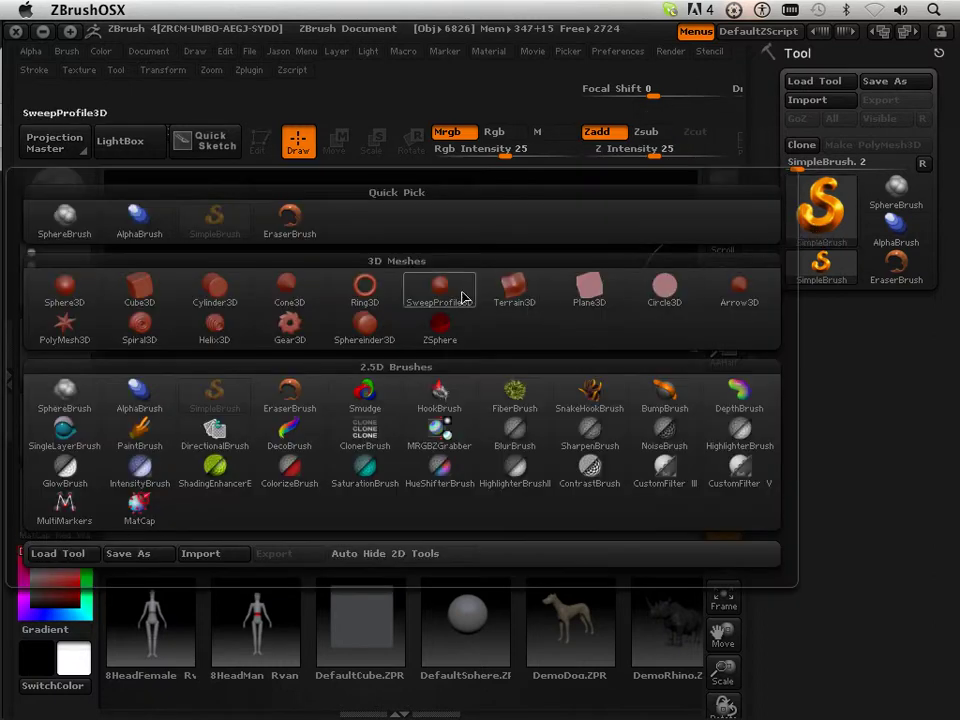
click(368, 305)
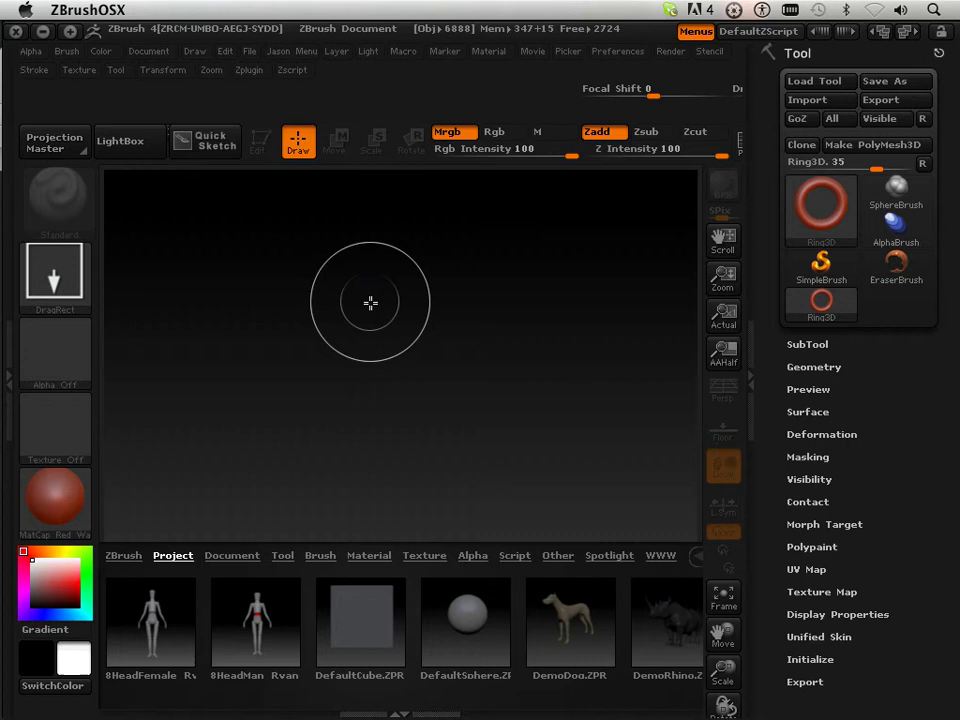
drag(381, 345, 403, 405)
click(260, 145)
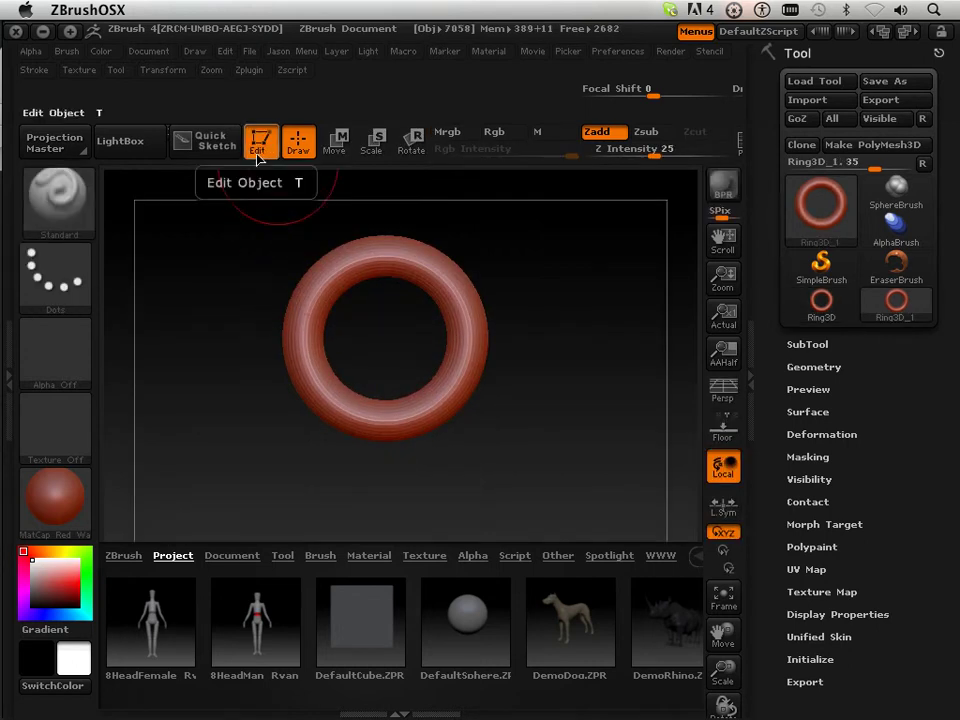
drag(583, 330, 533, 380)
drag(512, 463, 556, 444)
drag(553, 399, 564, 190)
drag(553, 289, 558, 385)
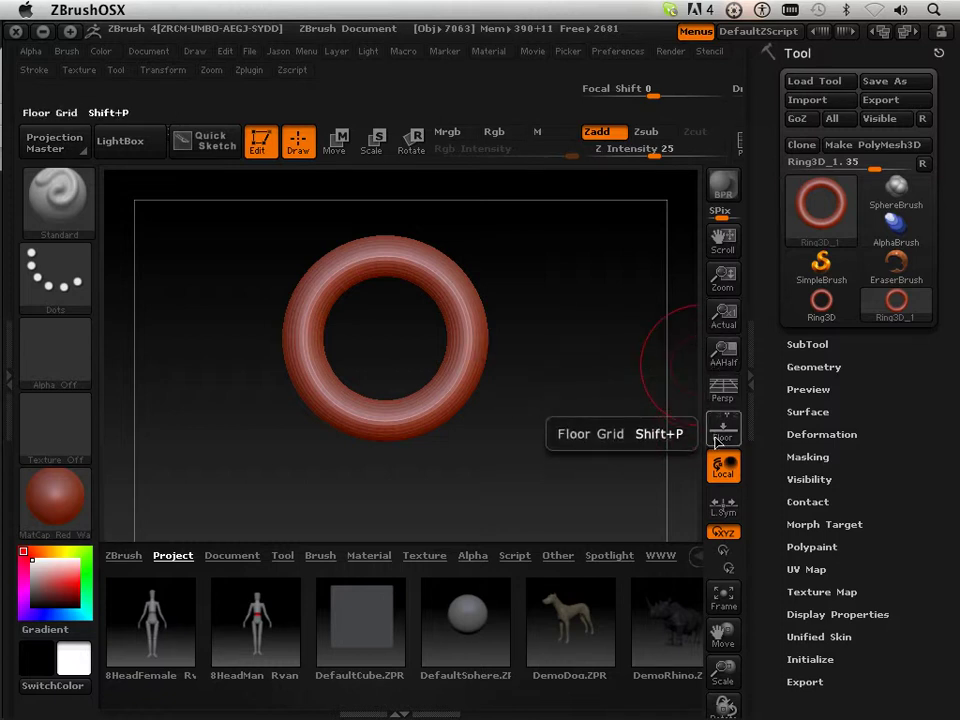
Step: Leave Edit mode and draw many overlapping copies of the ring across the canvas
click(267, 150)
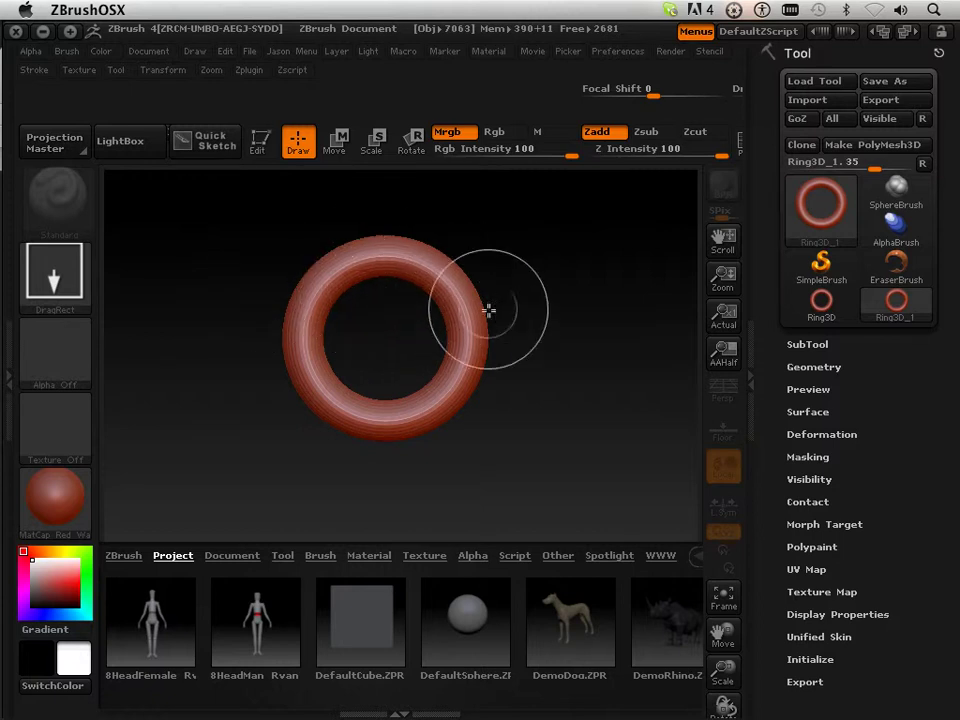
drag(512, 300, 551, 437)
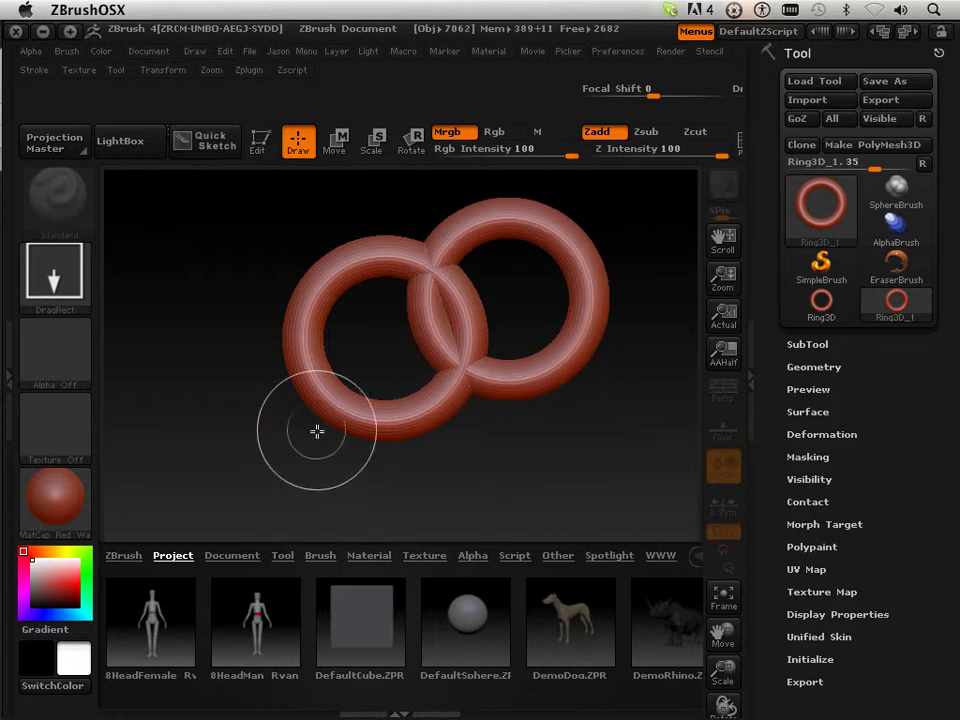
drag(288, 377, 336, 470)
drag(412, 378, 492, 426)
drag(531, 384, 535, 463)
drag(439, 298, 399, 417)
drag(400, 264, 340, 438)
drag(372, 442, 367, 480)
drag(457, 419, 570, 458)
drag(503, 428, 426, 540)
drag(354, 446, 349, 491)
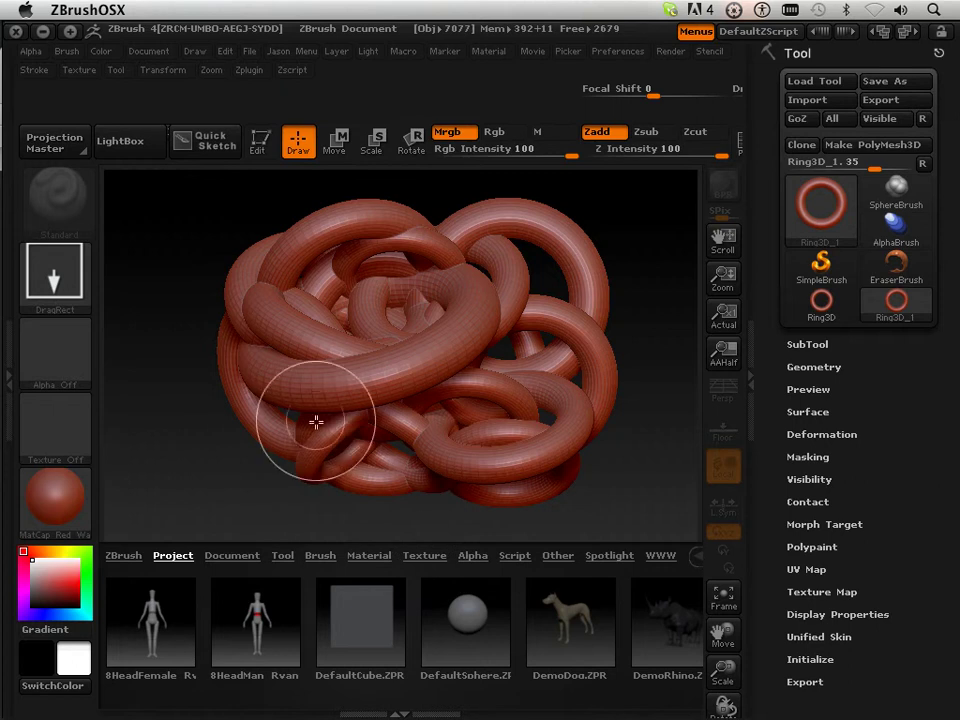
drag(306, 403, 313, 488)
drag(287, 428, 281, 525)
drag(308, 384, 240, 523)
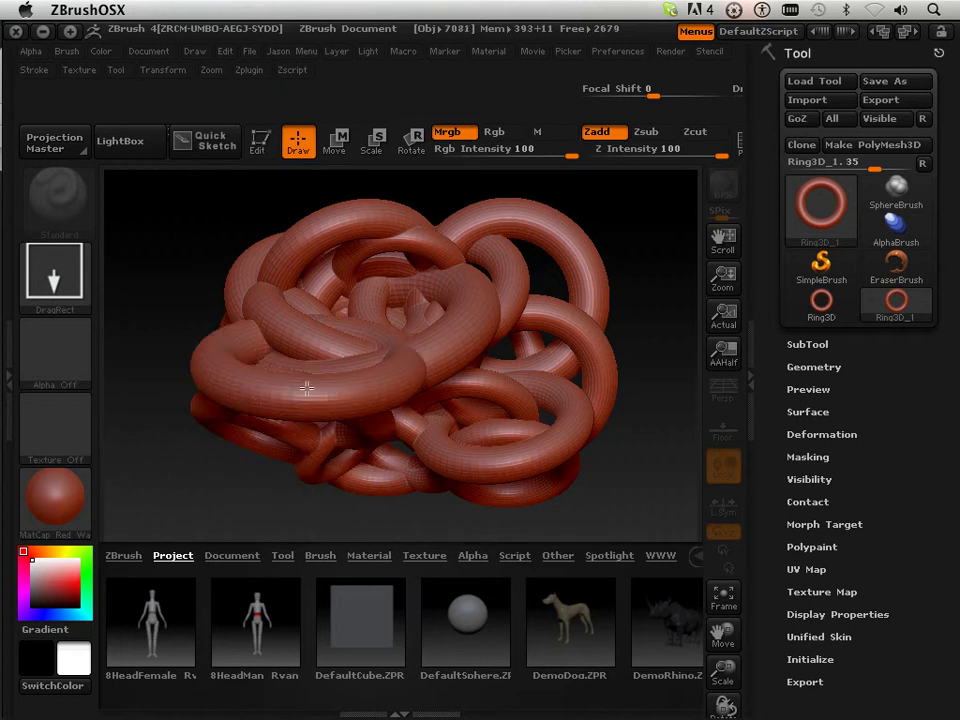
drag(306, 392, 267, 517)
drag(305, 435, 413, 379)
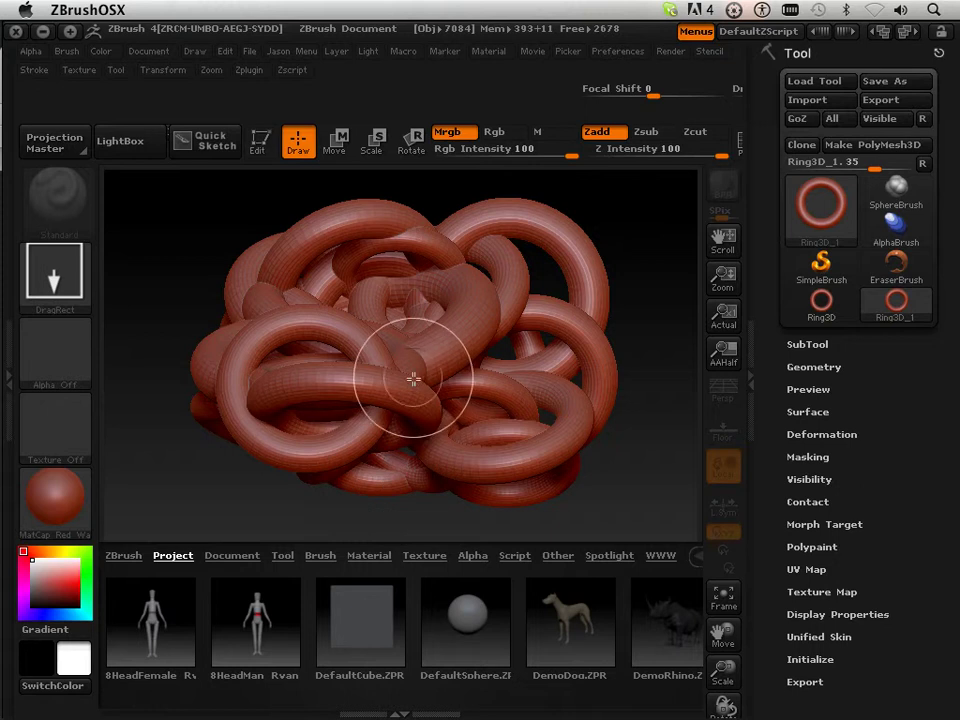
Step: Return the last drawn ring to Edit mode and clear all other ring copies from the layer
click(257, 143)
drag(420, 262, 492, 283)
drag(509, 370, 535, 336)
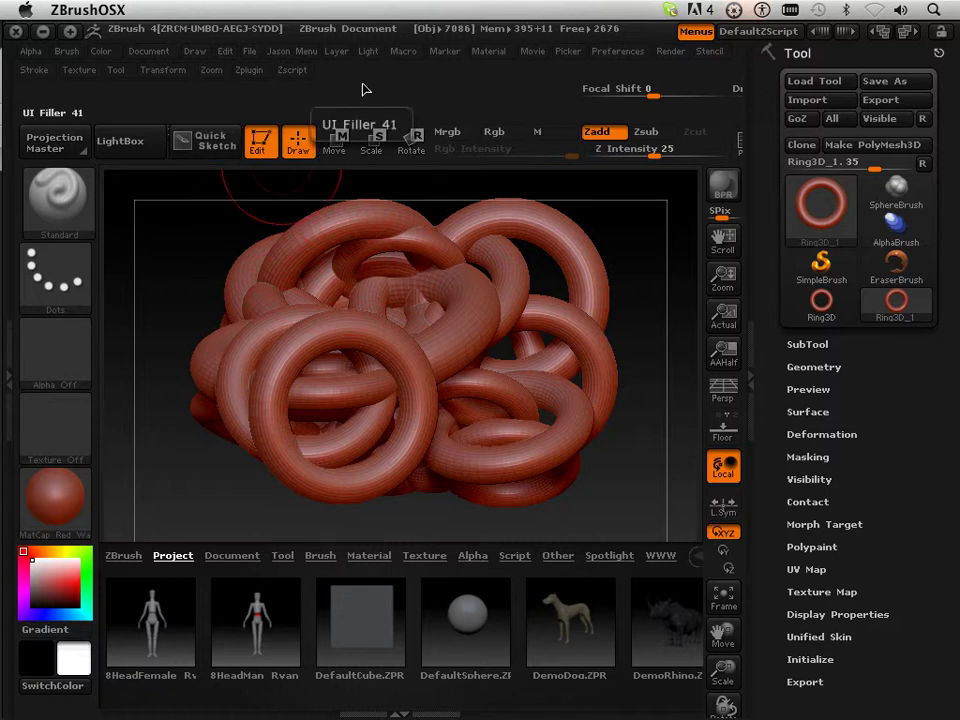
click(339, 56)
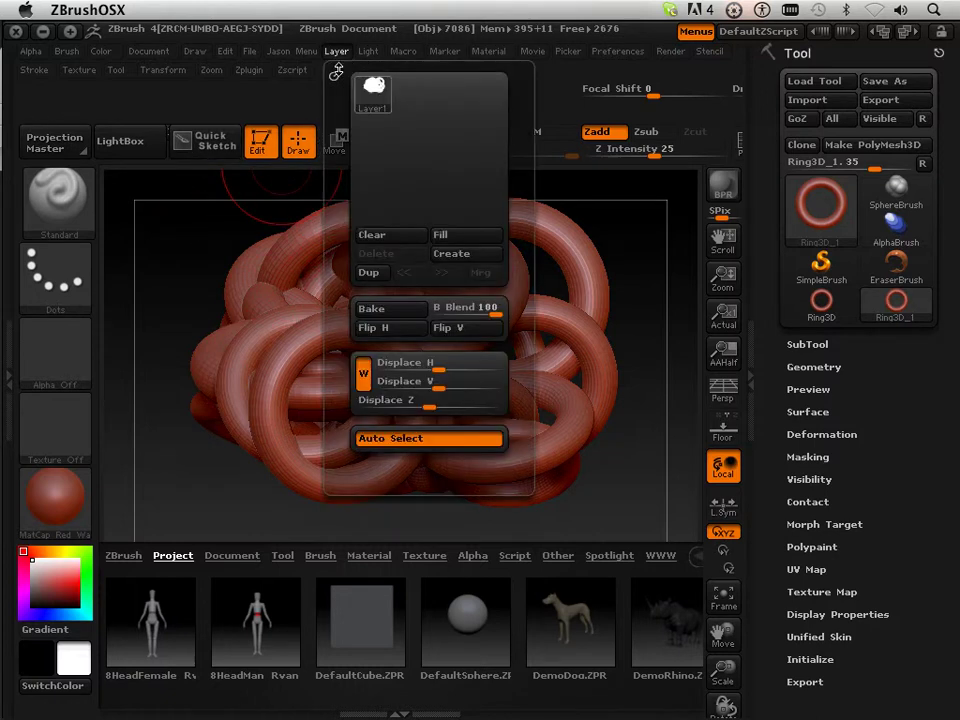
click(378, 236)
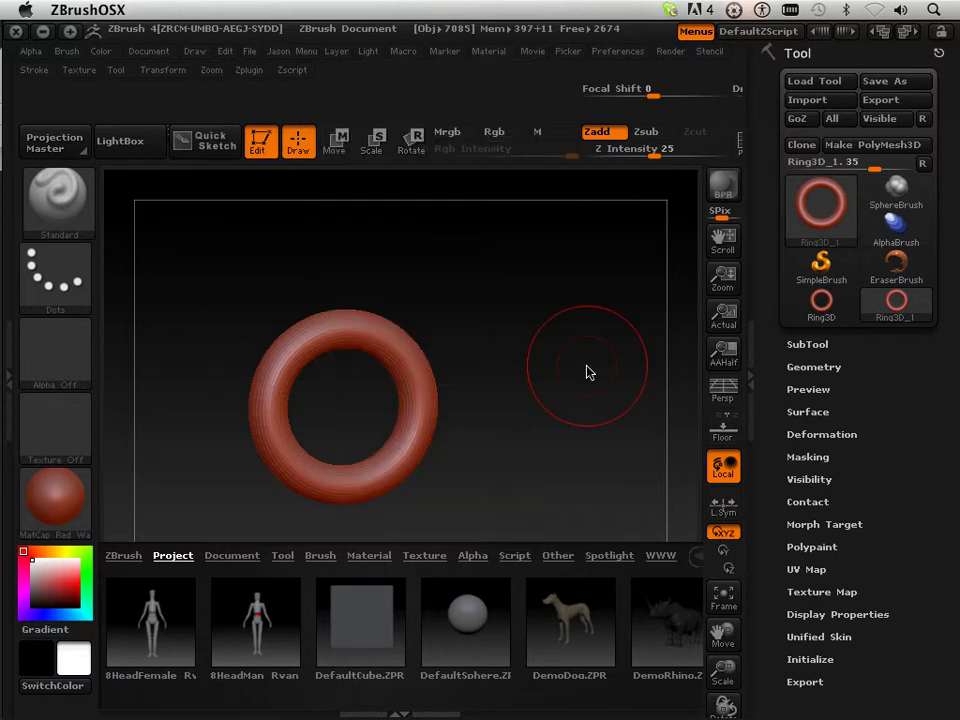
mouse_move(460, 325)
mouse_down()
mouse_move(495, 334)
mouse_move(496, 344)
mouse_up()
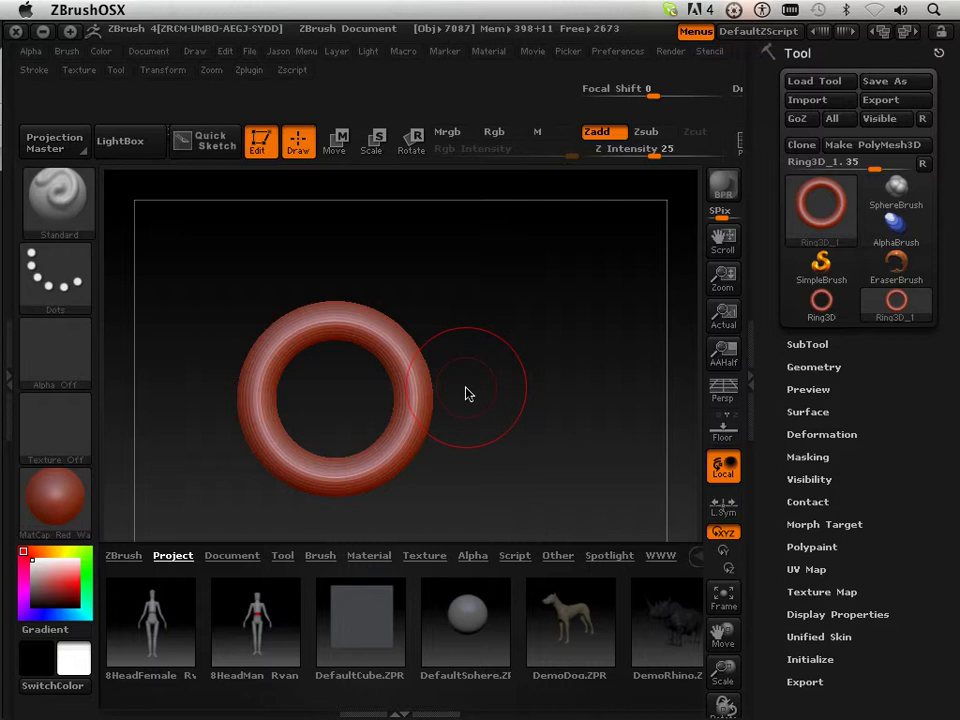
Step: In the ring's Initialize settings, set SRadius to 40, Coverage to about 204 and Twist to 0
drag(771, 583, 786, 500)
click(796, 516)
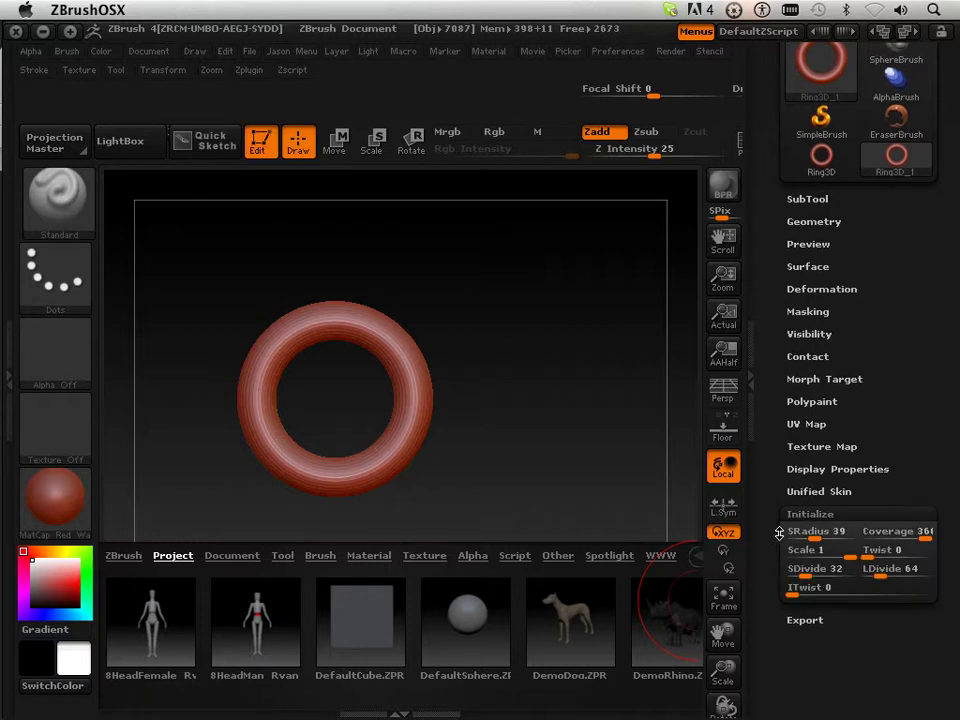
drag(769, 545, 770, 510)
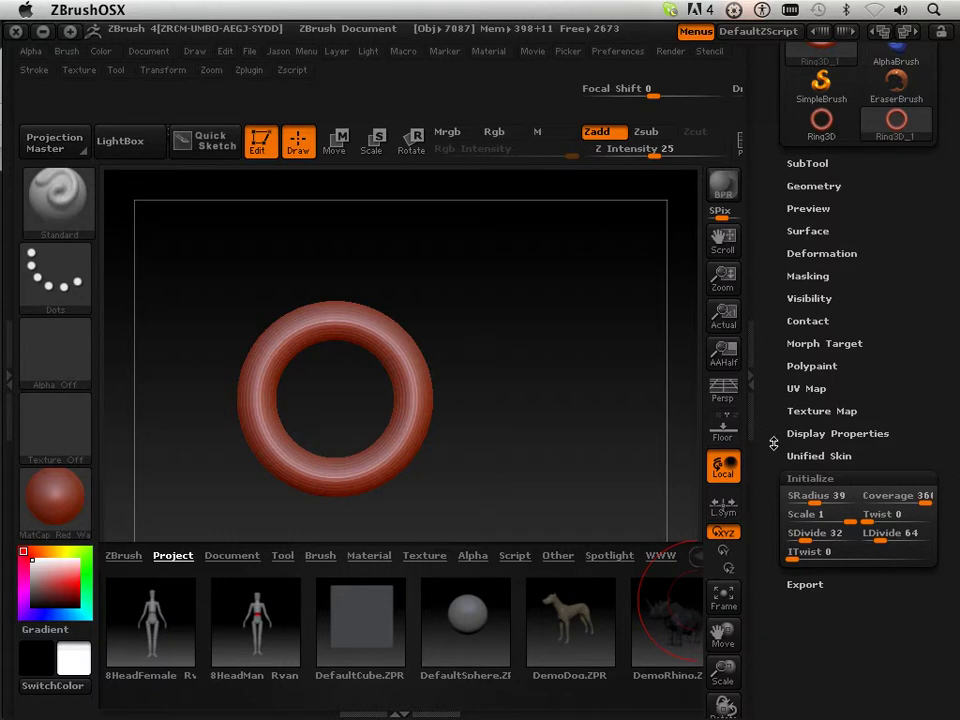
drag(810, 498, 900, 522)
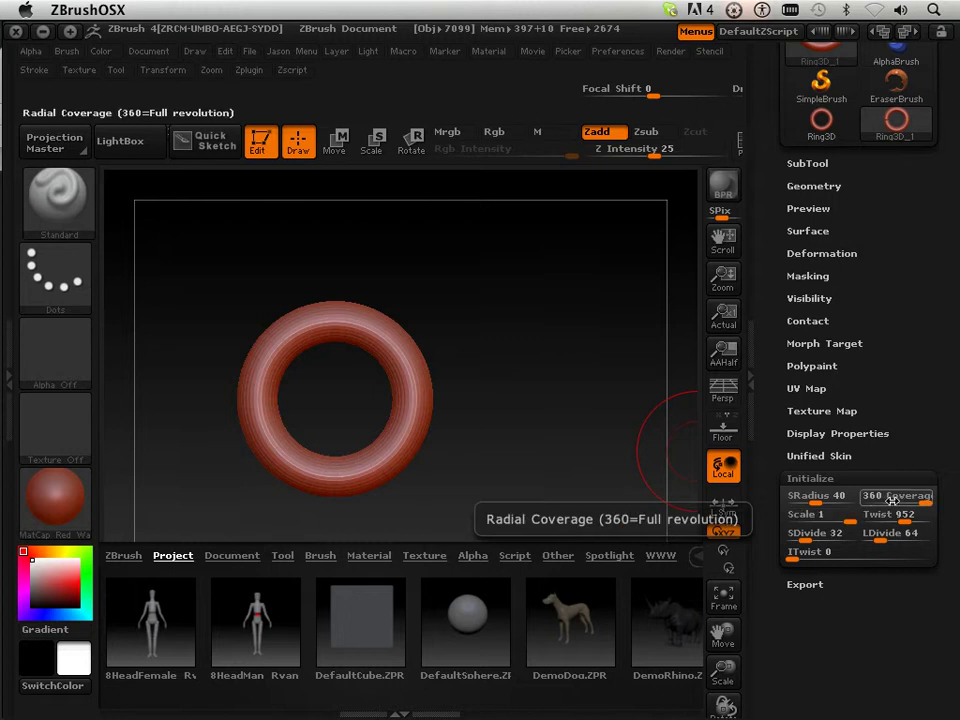
drag(908, 500, 873, 517)
click(864, 517)
key(Return)
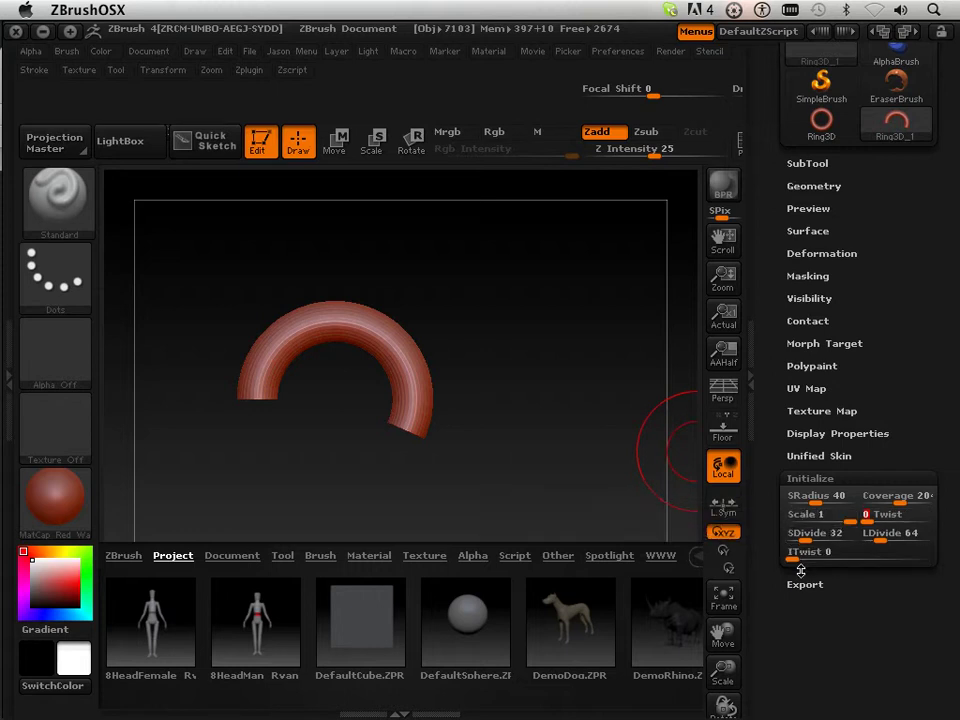
Step: Turn the open ring into a tapered, twisted horn with an initial Scale of 0.01 and Twist of 488
drag(835, 523, 798, 516)
mouse_move(428, 462)
mouse_down()
mouse_move(552, 336)
mouse_move(429, 461)
mouse_move(442, 474)
mouse_up()
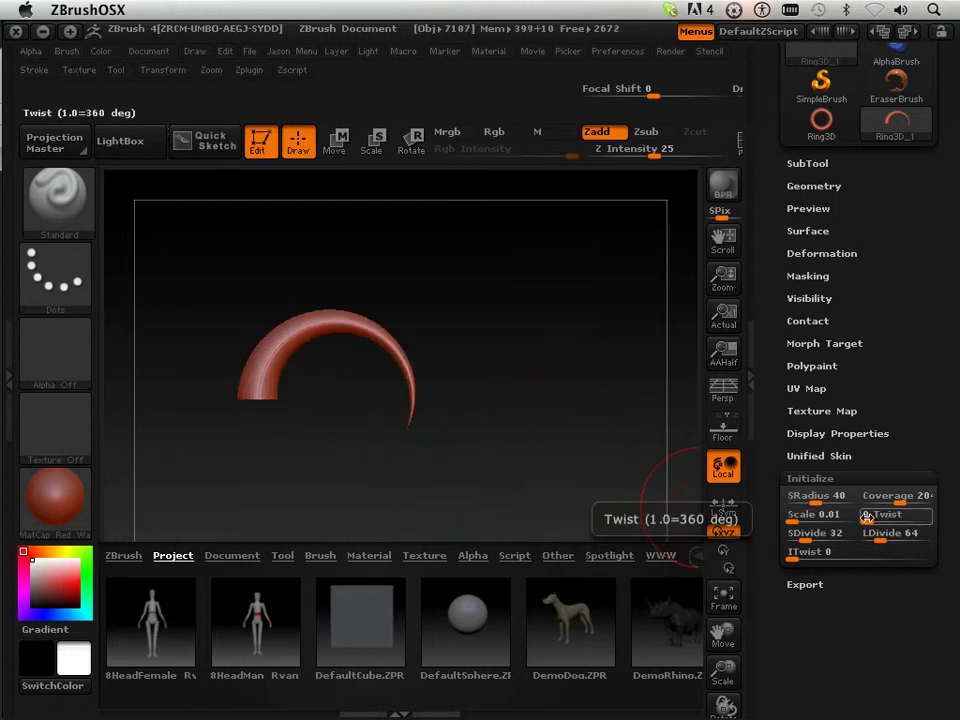
drag(873, 520, 887, 521)
mouse_move(582, 439)
mouse_down()
mouse_move(551, 433)
mouse_move(591, 447)
mouse_move(575, 456)
mouse_up()
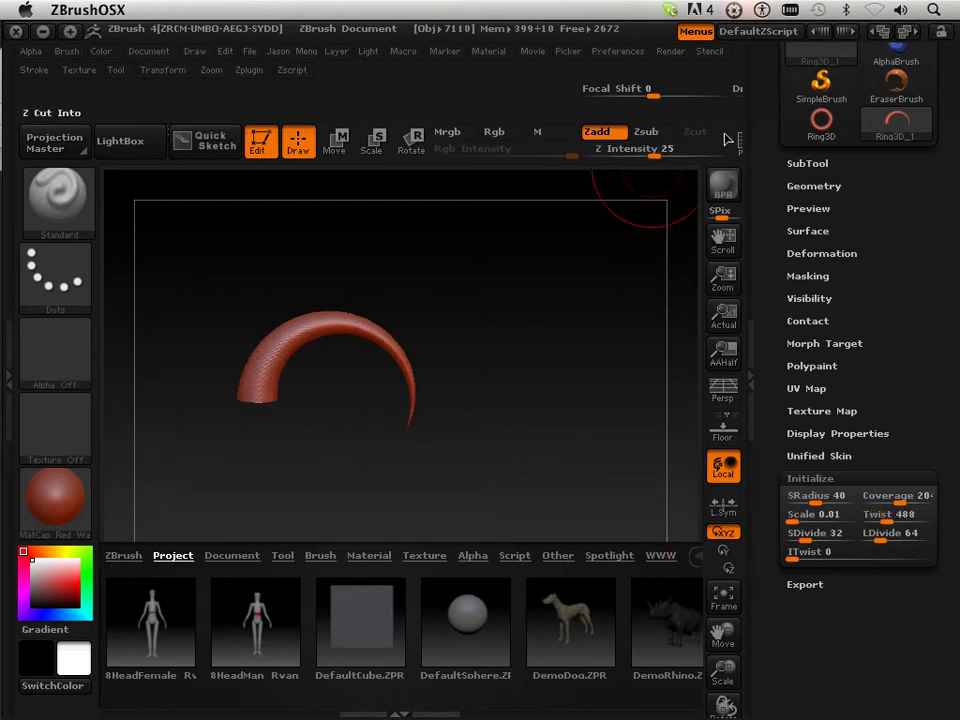
Step: Show the horn's polygon wireframe and try the ITwist setting, ending at 0
click(740, 146)
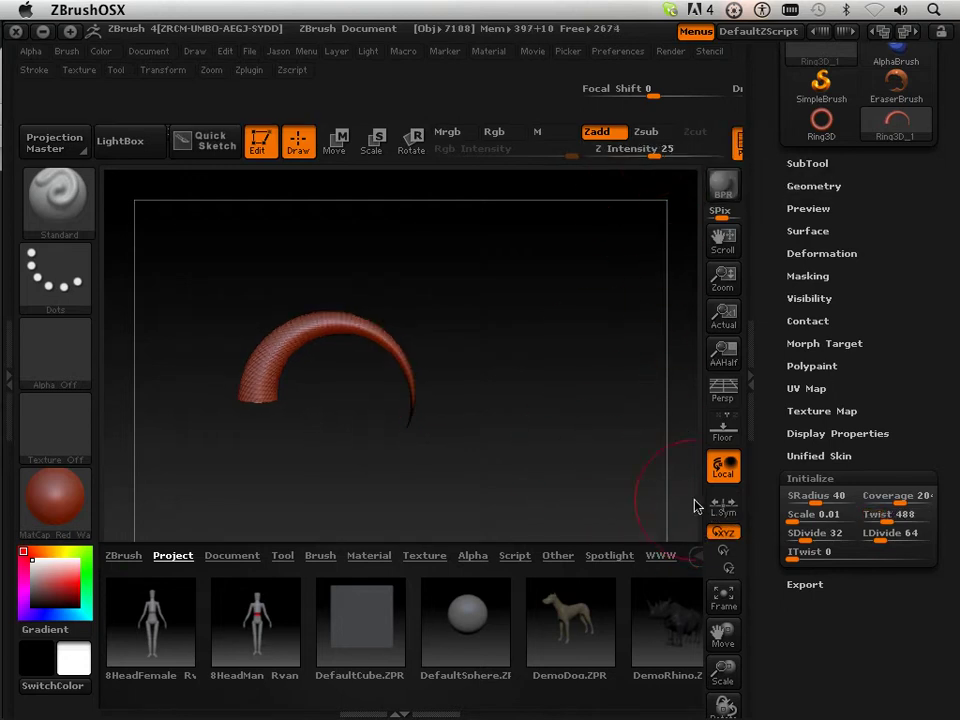
drag(720, 670, 732, 699)
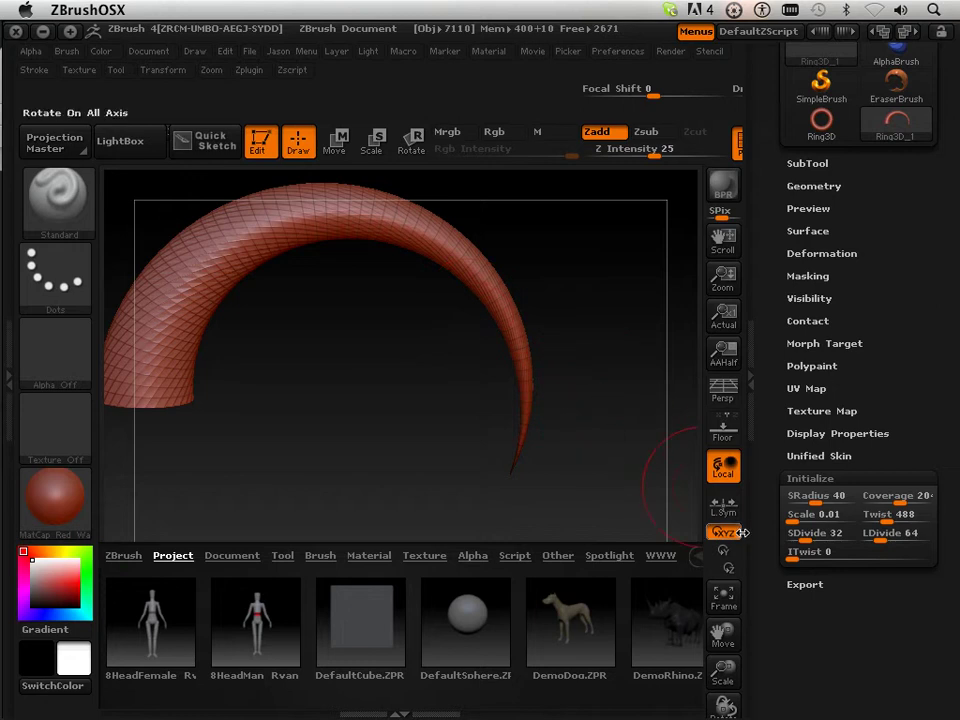
drag(794, 552, 773, 567)
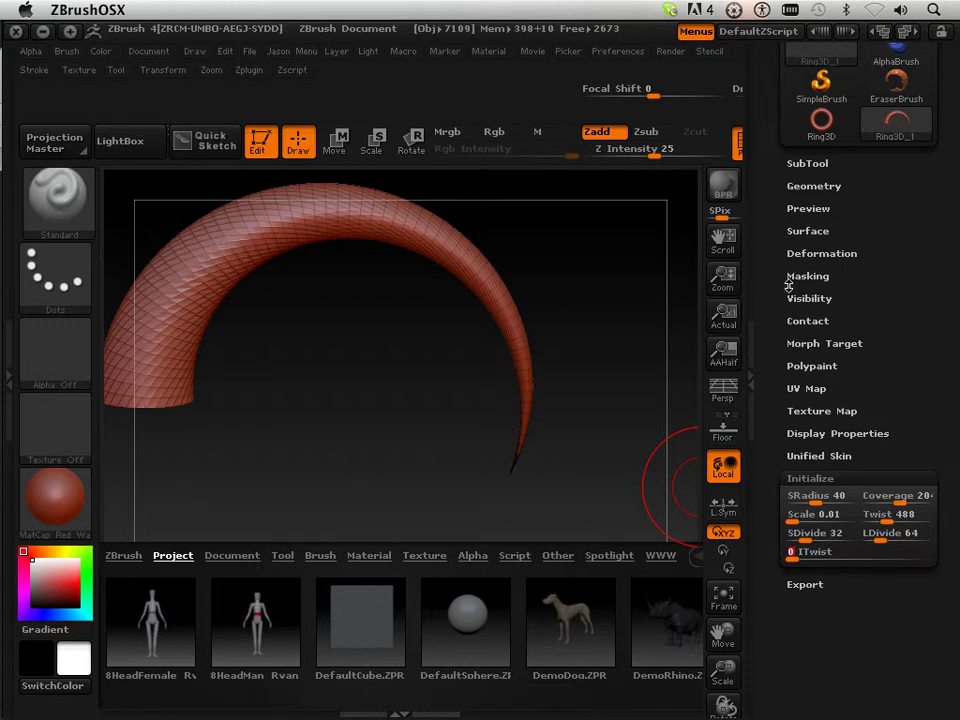
Step: Thicken the horn with the Inflat deformation and reshape it with Squeeze and Taper
click(800, 254)
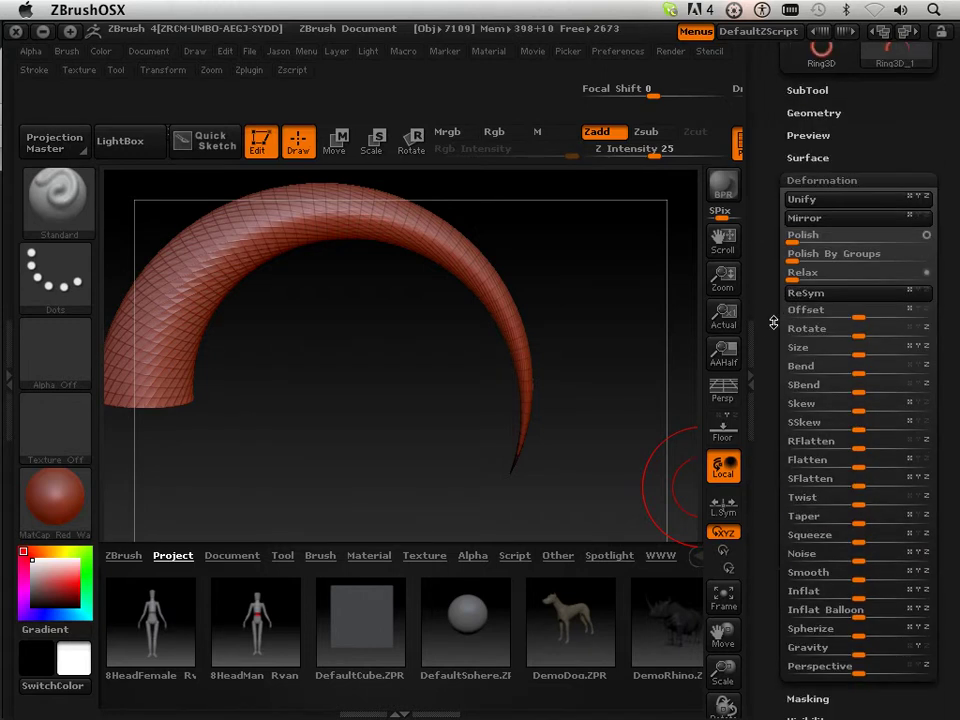
drag(769, 331, 765, 287)
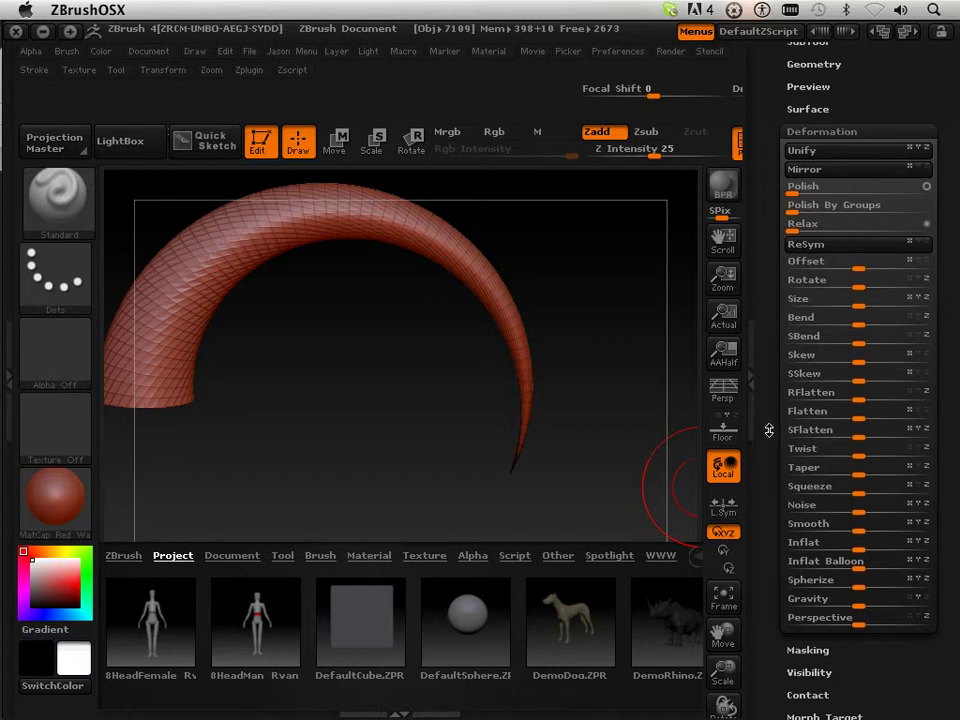
drag(776, 521, 777, 497)
drag(860, 526, 871, 530)
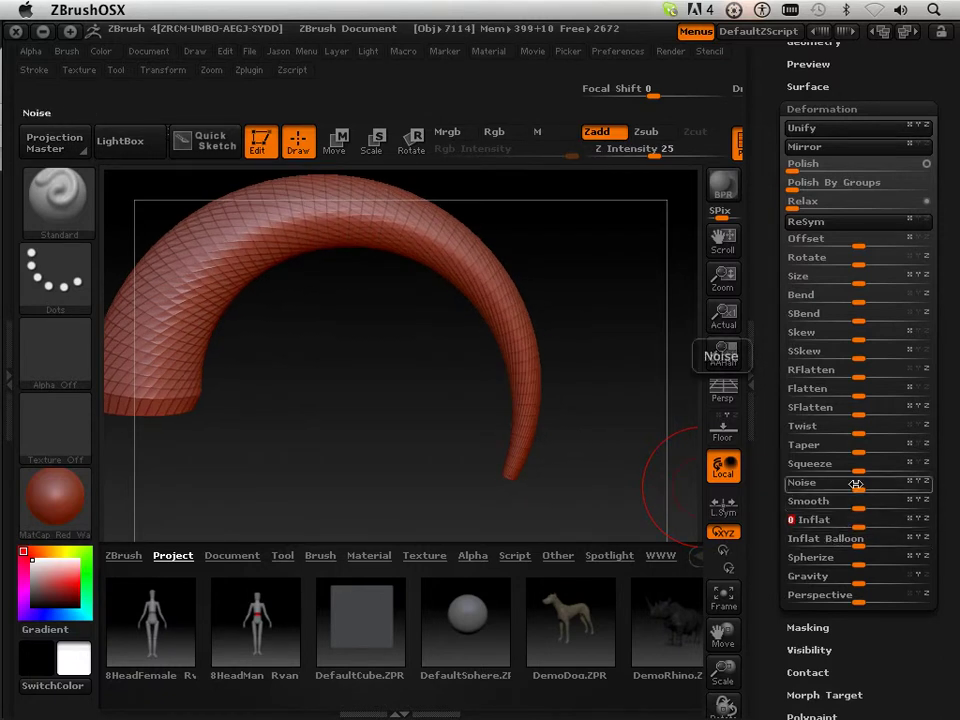
drag(855, 464, 829, 468)
drag(828, 468, 878, 446)
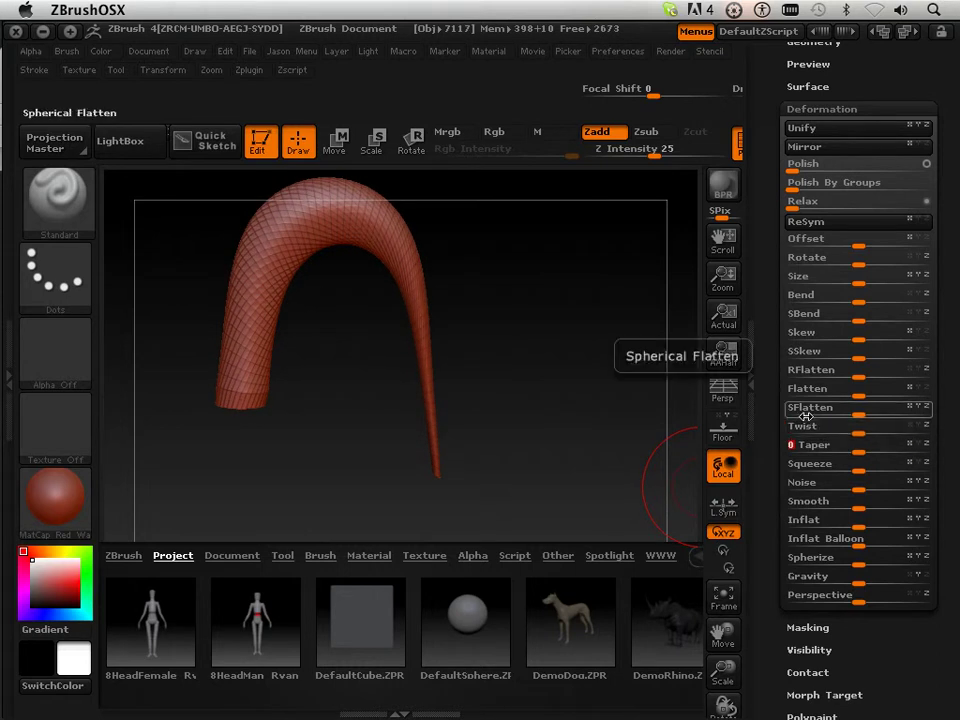
Step: Apply a Gravity deformation of 100 to the horn, plus a slight negative Inflat and a small Rotate
drag(772, 291, 771, 197)
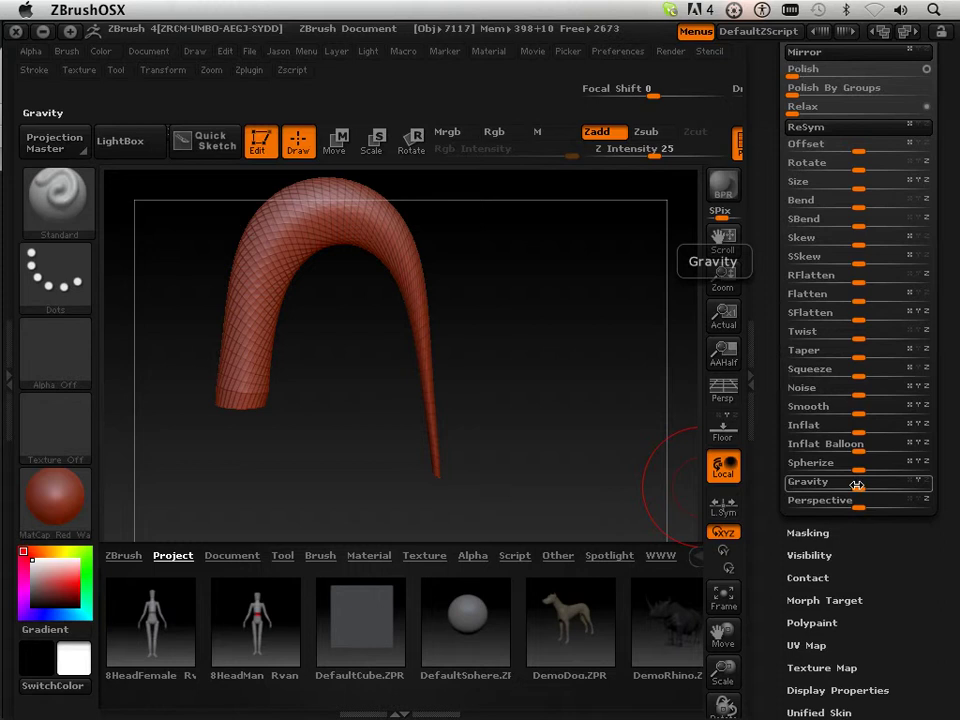
drag(857, 484, 956, 485)
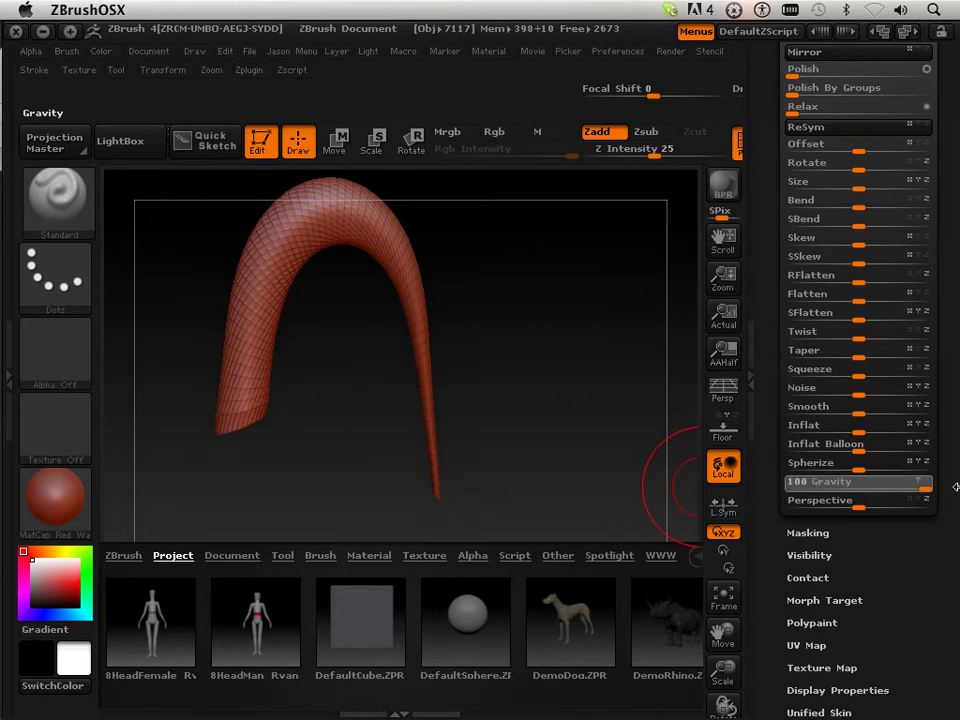
mouse_move(857, 425)
mouse_down()
mouse_move(877, 430)
mouse_move(851, 432)
mouse_up()
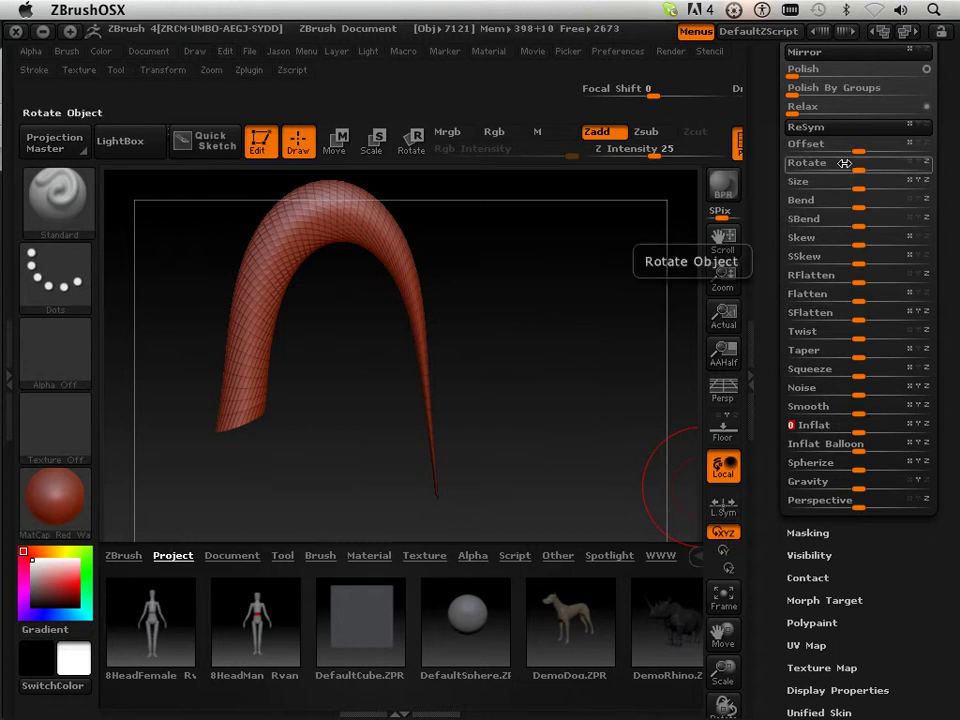
mouse_move(858, 168)
mouse_down()
mouse_move(880, 167)
mouse_move(917, 199)
mouse_move(880, 192)
mouse_move(853, 169)
mouse_move(858, 180)
mouse_up()
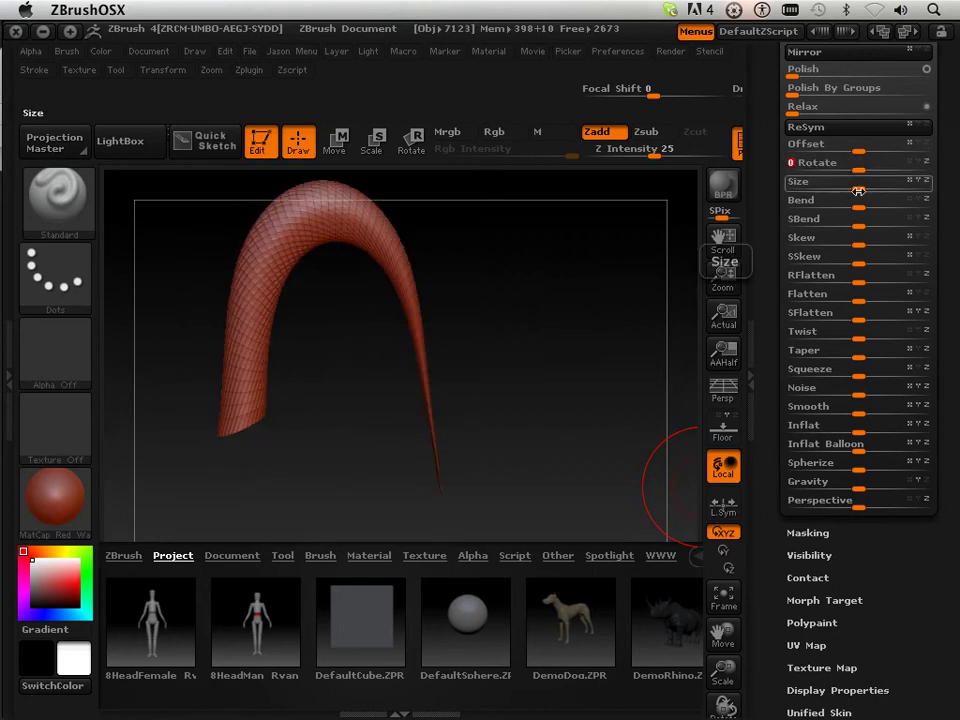
Step: Twist the horn strongly around the X axis with the Twist deformation
click(909, 333)
drag(838, 336, 956, 341)
drag(604, 375, 640, 379)
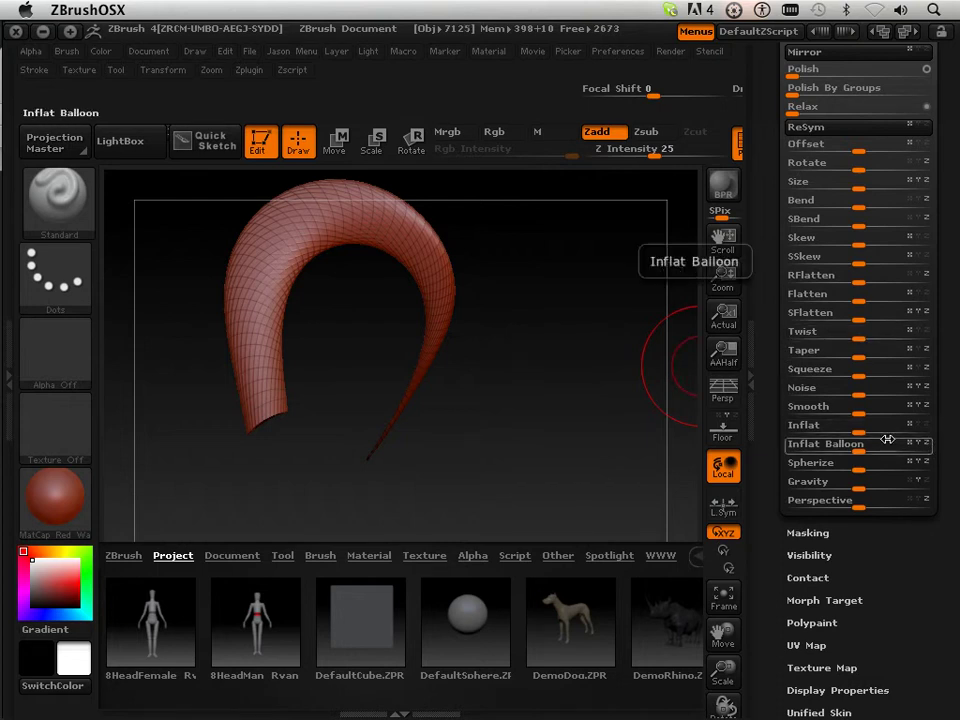
Step: Inflate the horn by about 44 along the X axis only, and inflate it again with additional axes enabled
drag(861, 426, 884, 429)
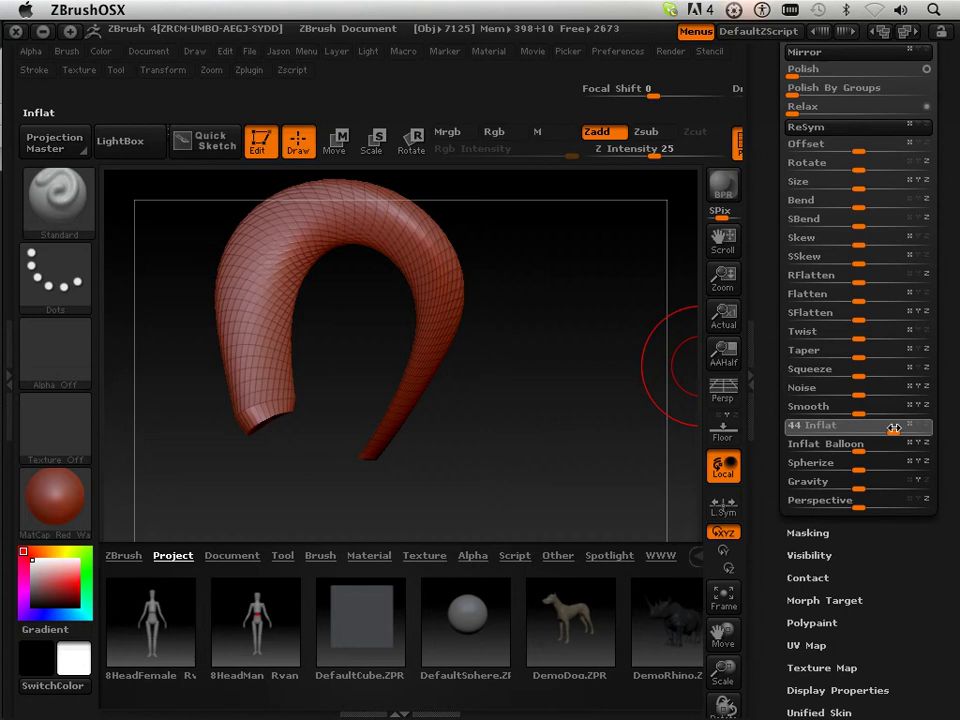
drag(664, 408, 410, 443)
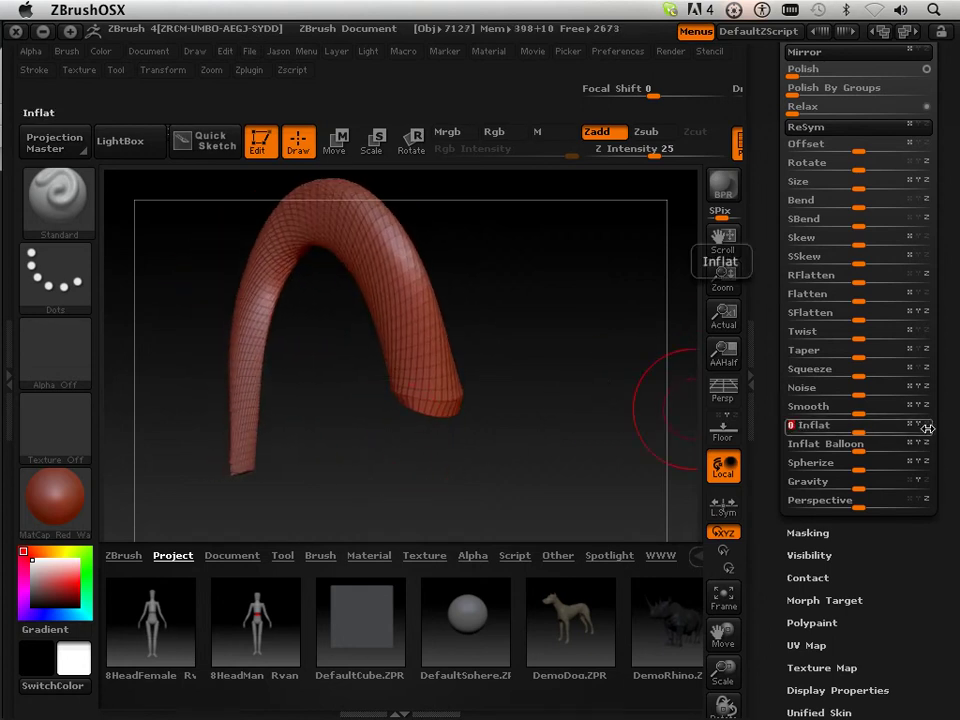
drag(861, 430, 890, 429)
drag(577, 497, 422, 483)
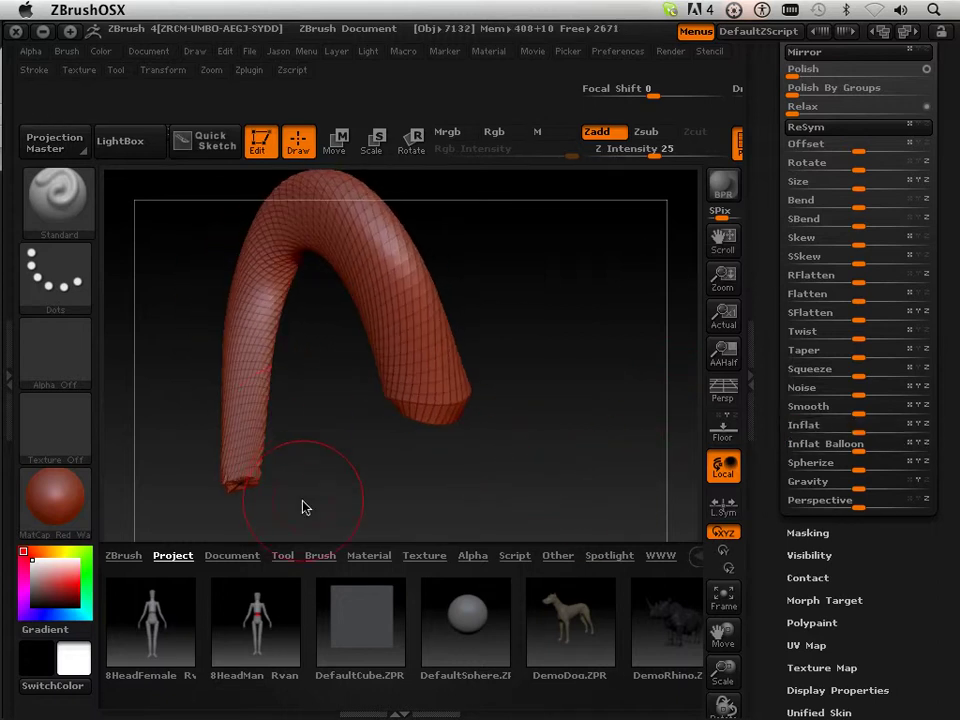
Step: Try to sculpt on the ragged thin end of the horn primitive with the Standard brush
click(242, 466)
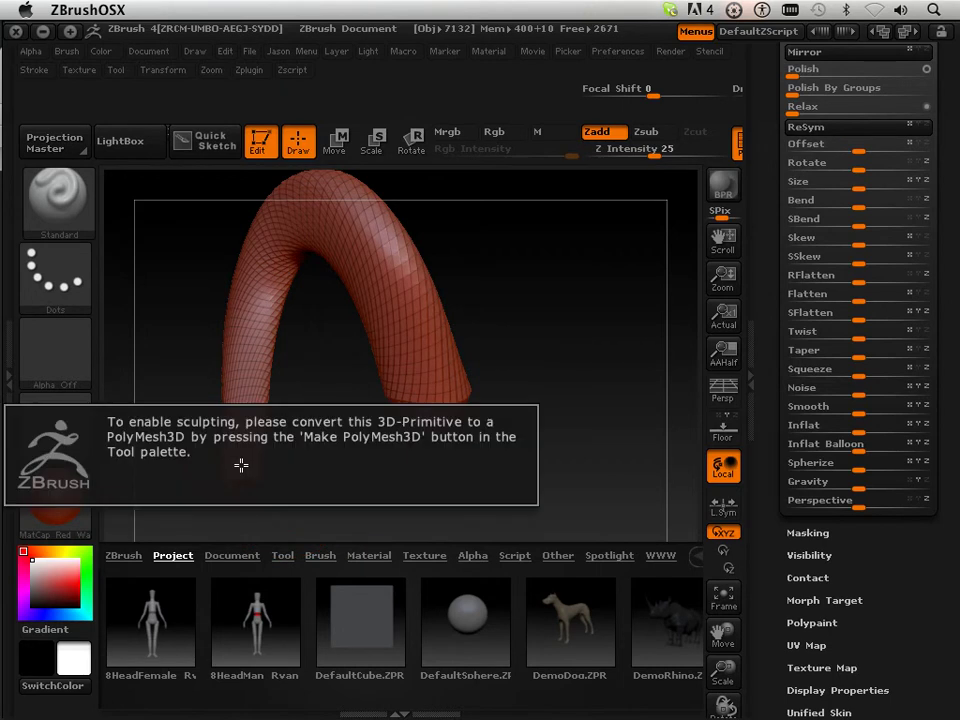
click(240, 467)
click(241, 463)
click(245, 463)
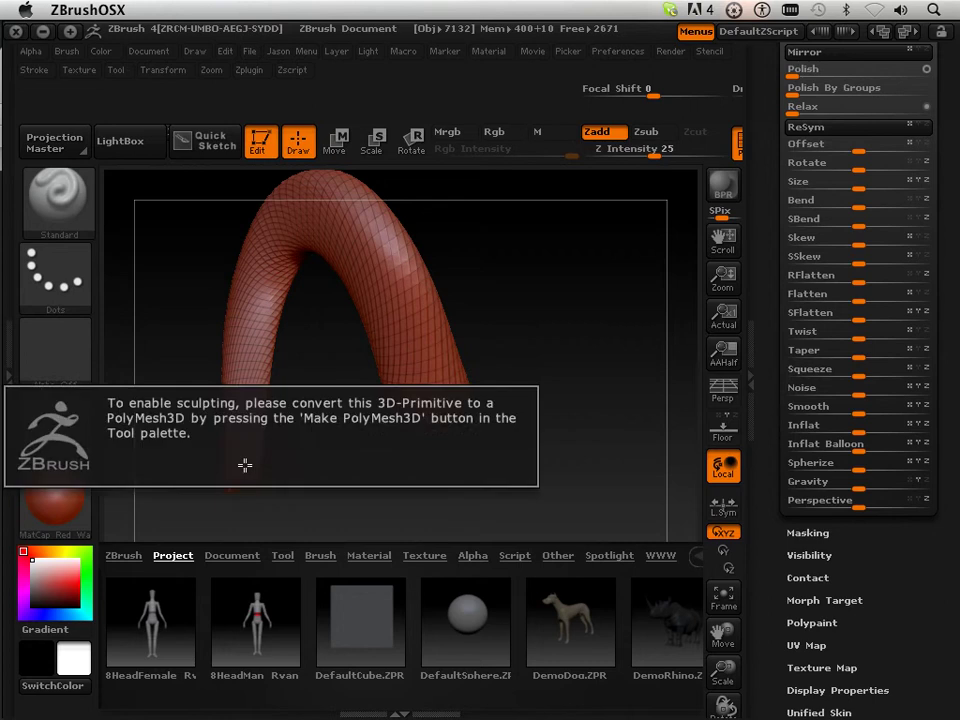
click(242, 470)
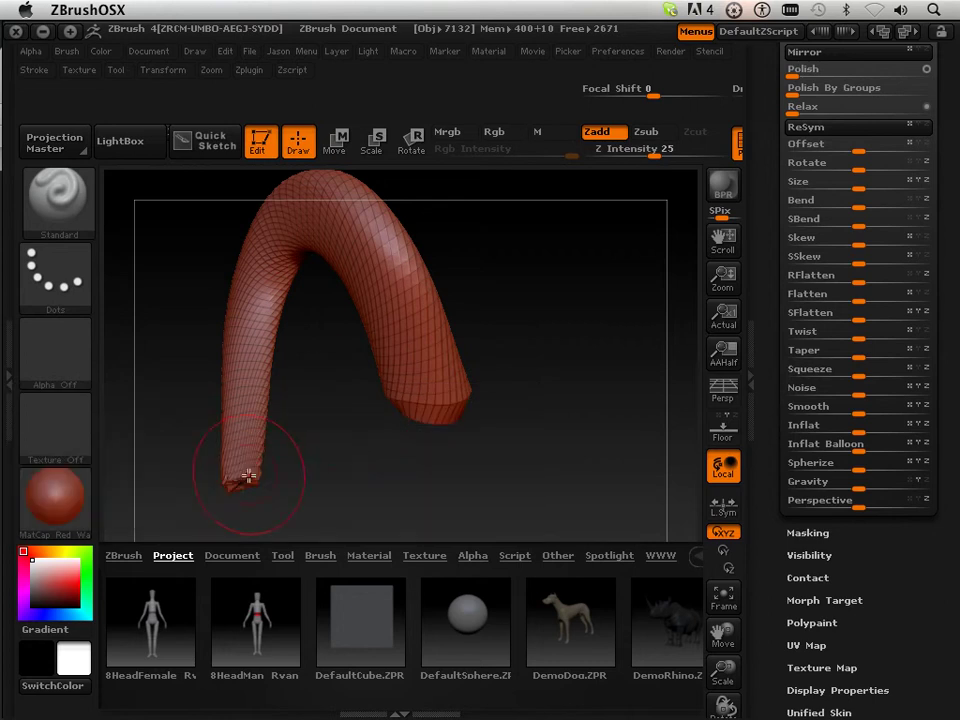
Step: Convert the horn to a PolyMesh3D and smooth its ragged thin end into a point
drag(767, 216, 776, 547)
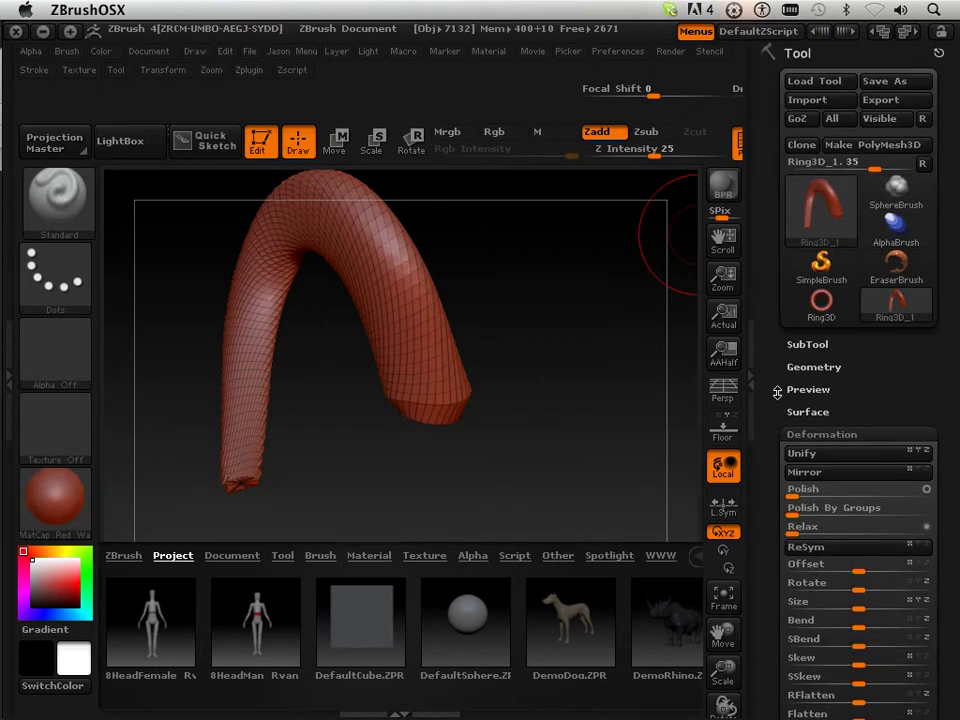
click(866, 150)
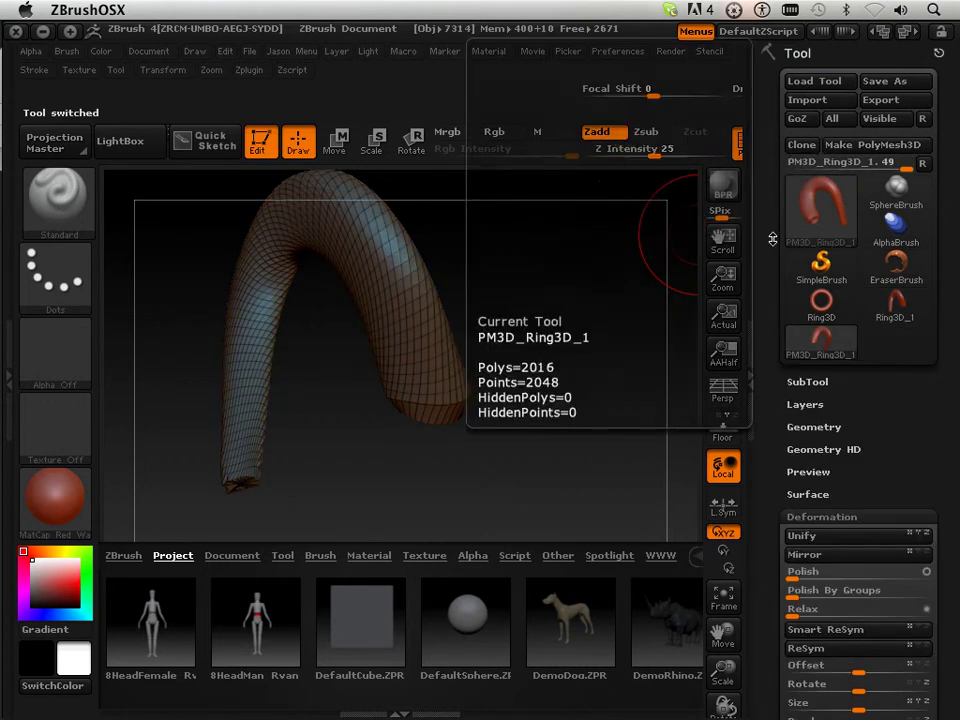
drag(514, 493, 342, 469)
key(shift)
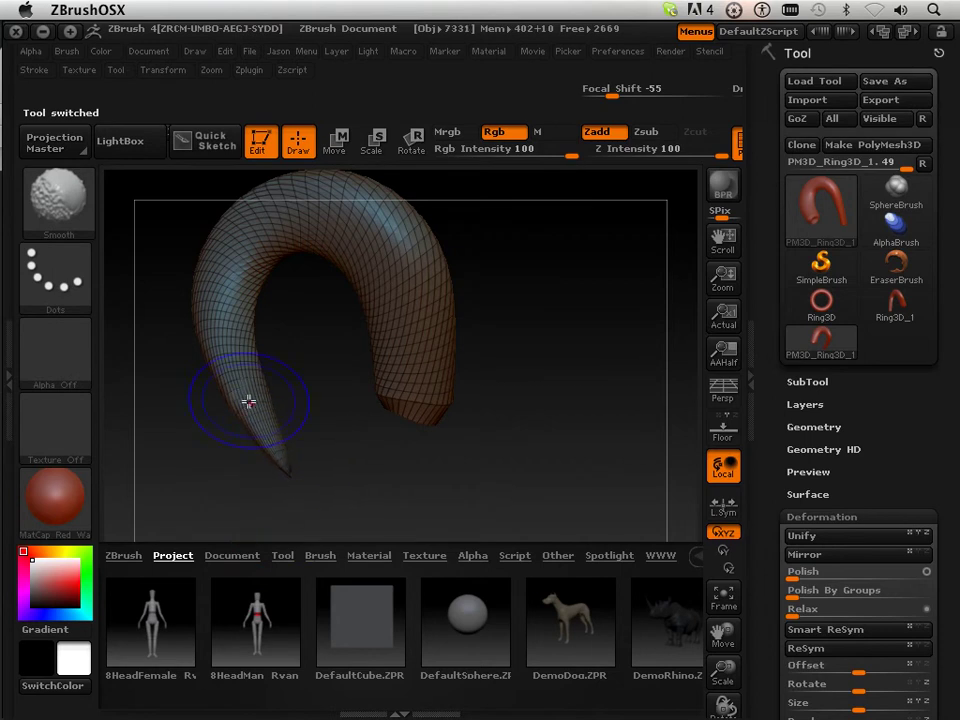
mouse_move(356, 484)
mouse_down()
mouse_move(496, 428)
mouse_move(356, 480)
mouse_move(411, 450)
mouse_up()
mouse_move(500, 455)
mouse_down()
mouse_move(416, 454)
mouse_move(476, 450)
mouse_move(495, 482)
mouse_up()
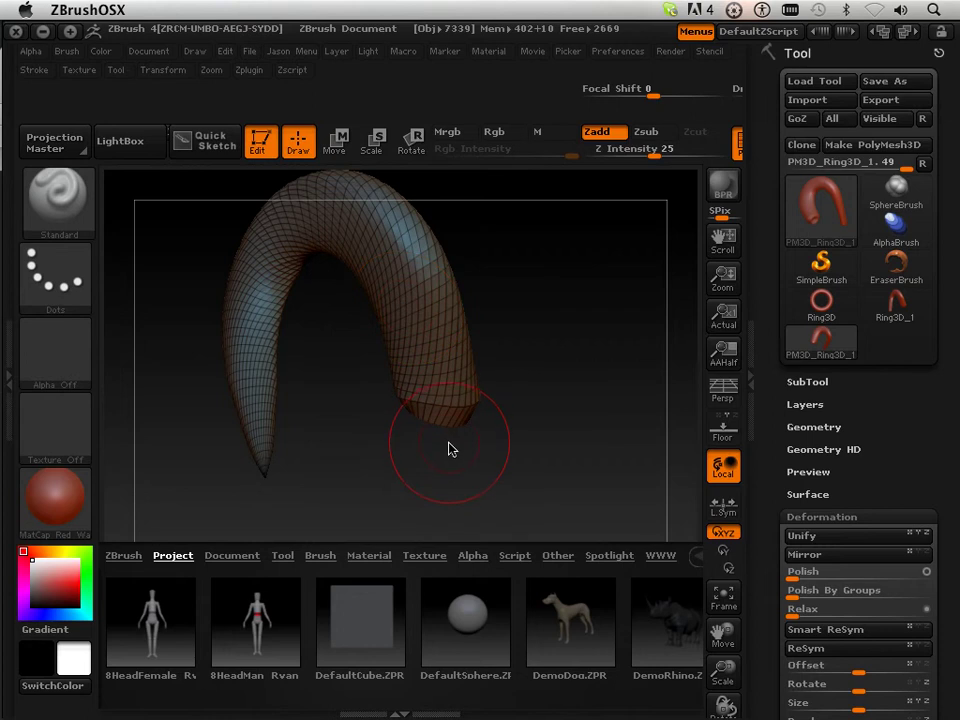
mouse_move(512, 461)
mouse_down()
mouse_move(508, 448)
mouse_move(380, 494)
mouse_move(536, 448)
mouse_up()
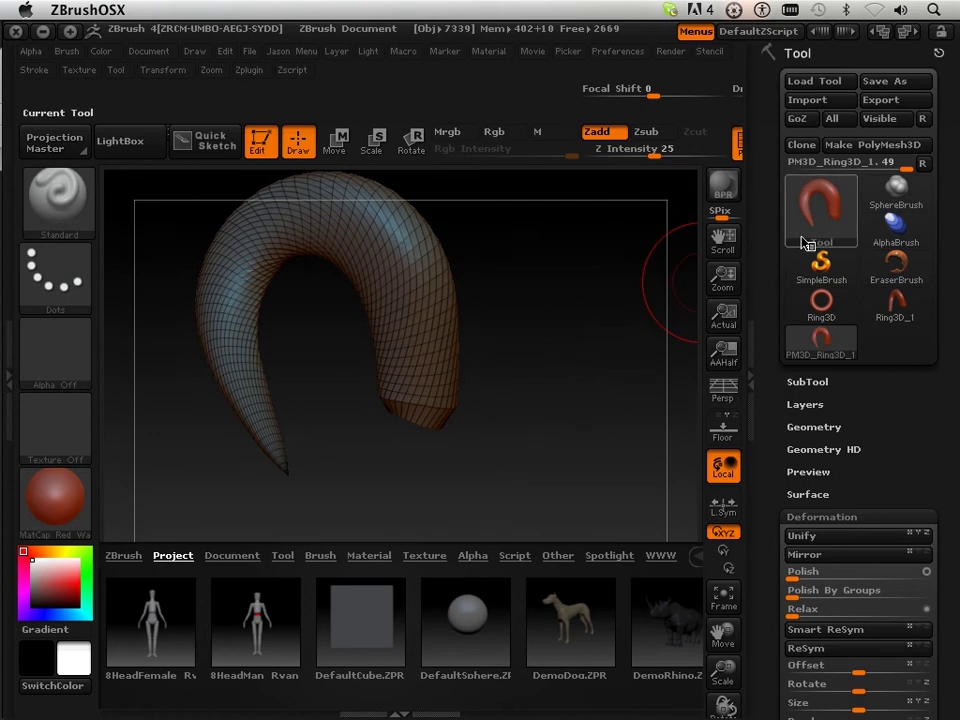
Step: Switch the model to the Sphere3D primitive and convert it to a PolyMesh3D
click(796, 245)
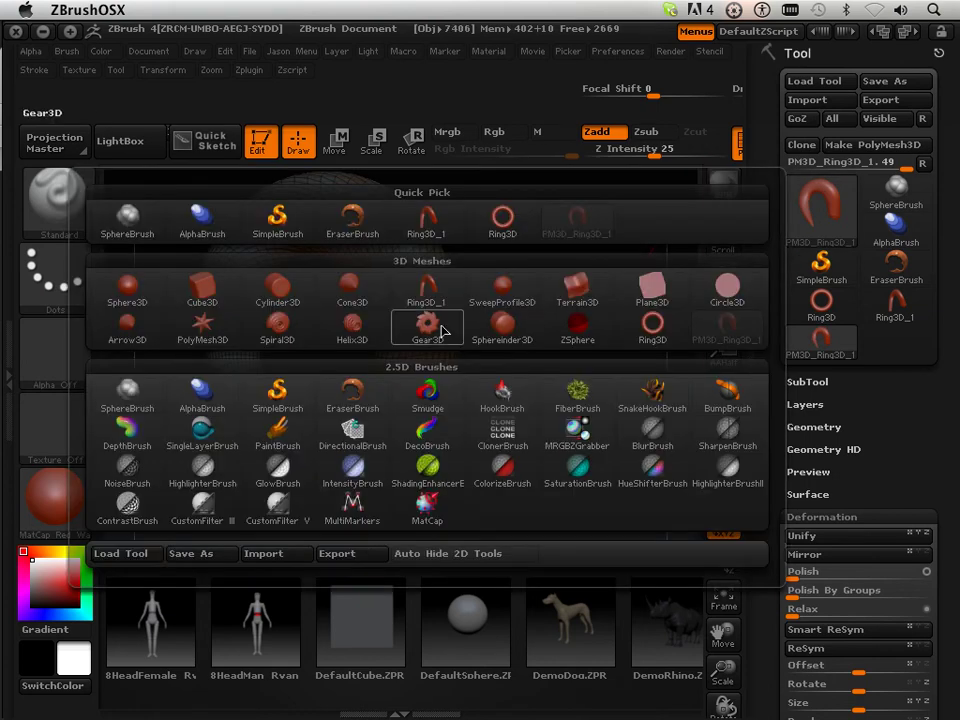
click(137, 293)
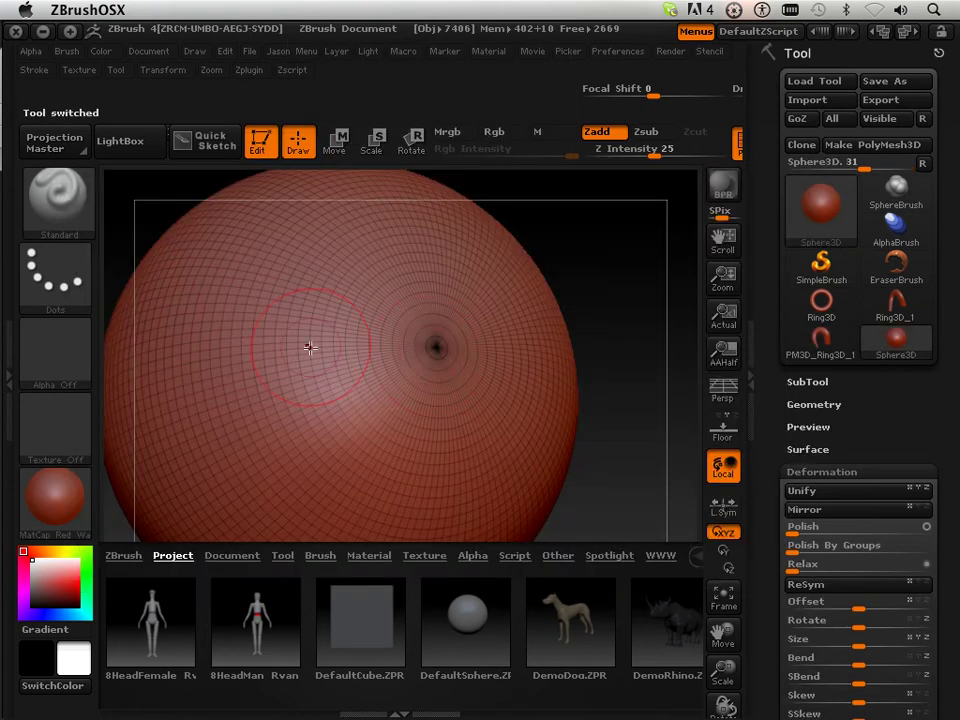
click(870, 145)
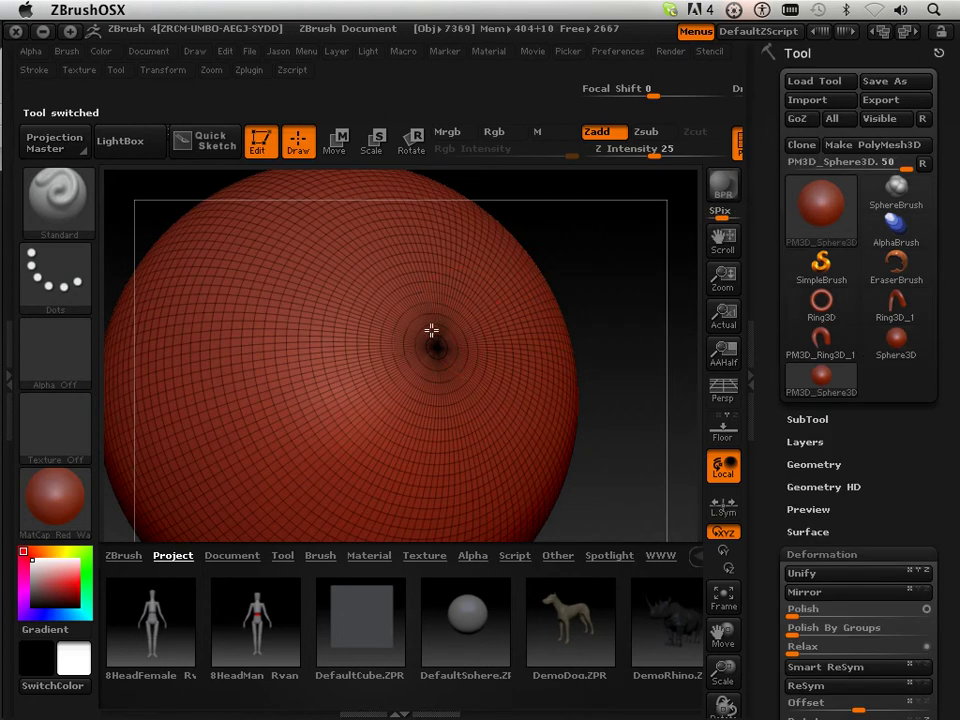
Step: Sculpt a raised stroke across the sphere's pole with the Standard brush and turn off the polyframe display
mouse_move(440, 365)
mouse_down()
mouse_move(439, 339)
mouse_move(454, 332)
mouse_move(429, 326)
mouse_move(458, 336)
mouse_move(414, 345)
mouse_move(363, 404)
mouse_move(394, 407)
mouse_move(392, 386)
mouse_move(465, 377)
mouse_move(470, 385)
mouse_up()
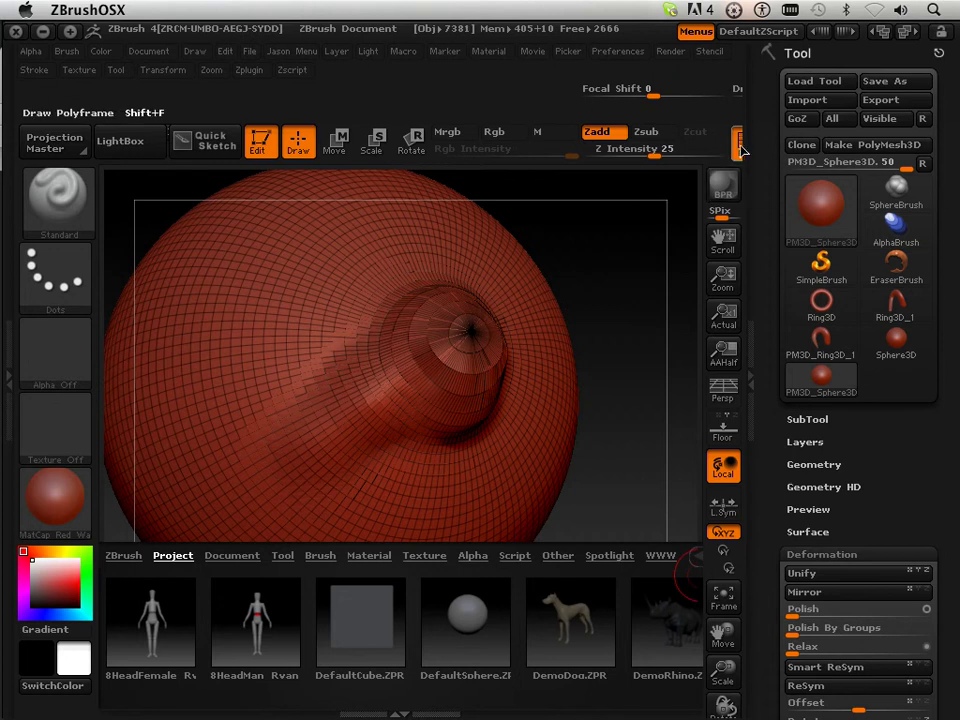
key(shift+f)
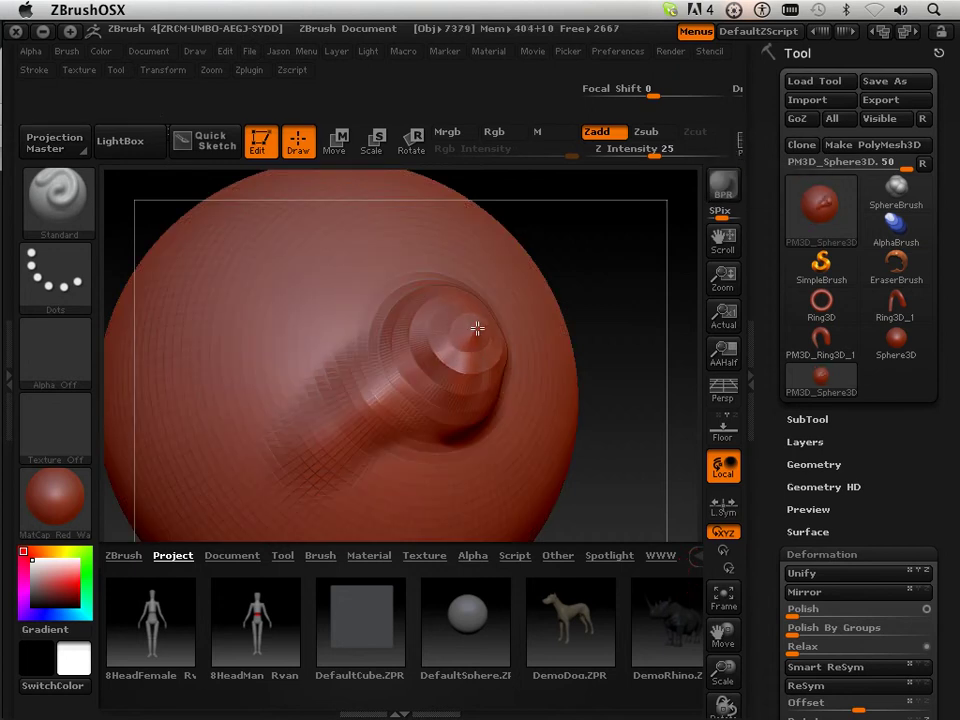
drag(625, 476, 482, 334)
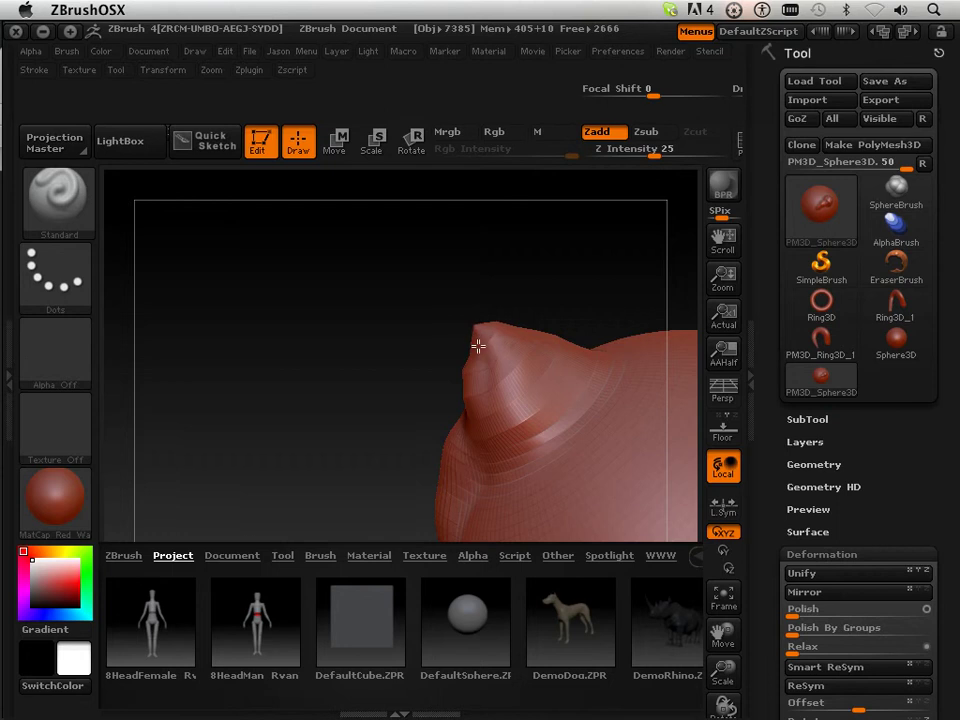
Step: Generate a cube-based sphere with the custom sphere macro and divide its geometry up to SDiv 8
click(302, 54)
click(312, 183)
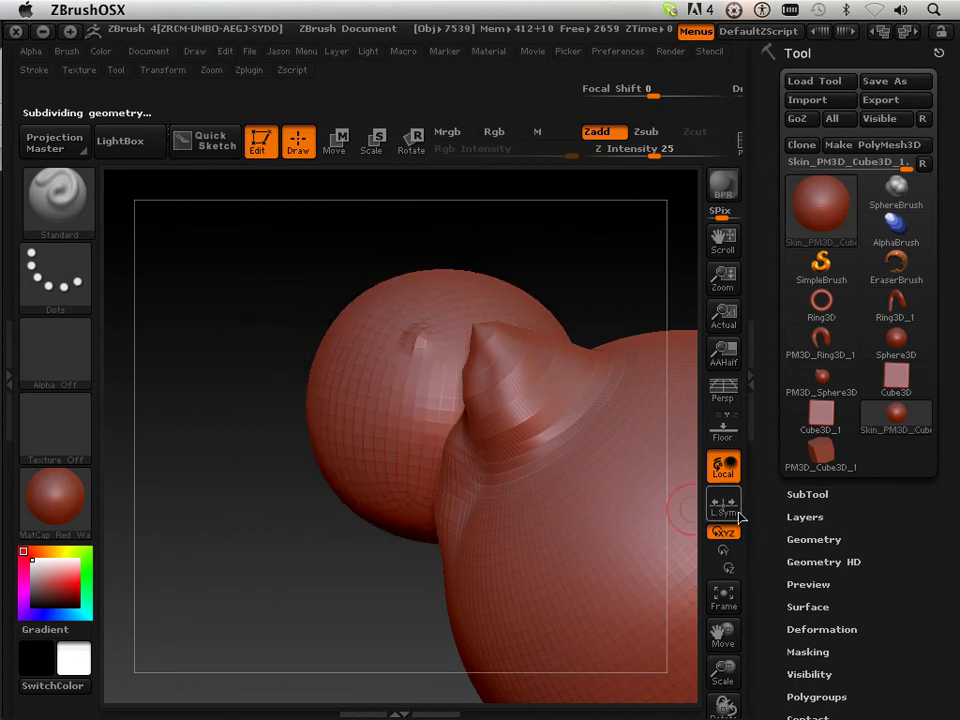
click(814, 541)
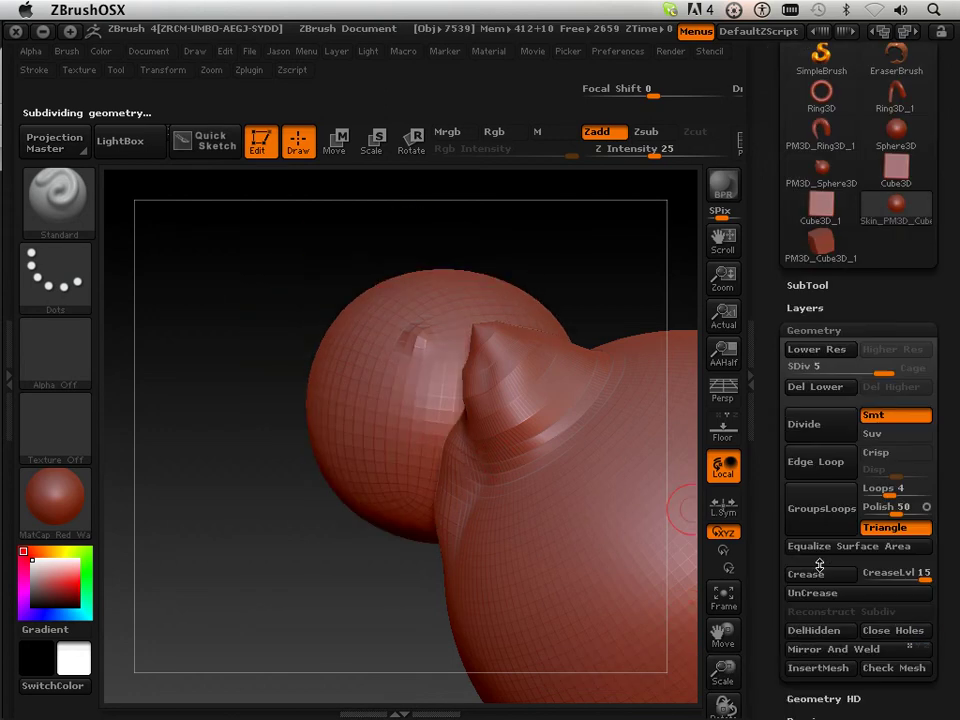
click(822, 431)
click(822, 431)
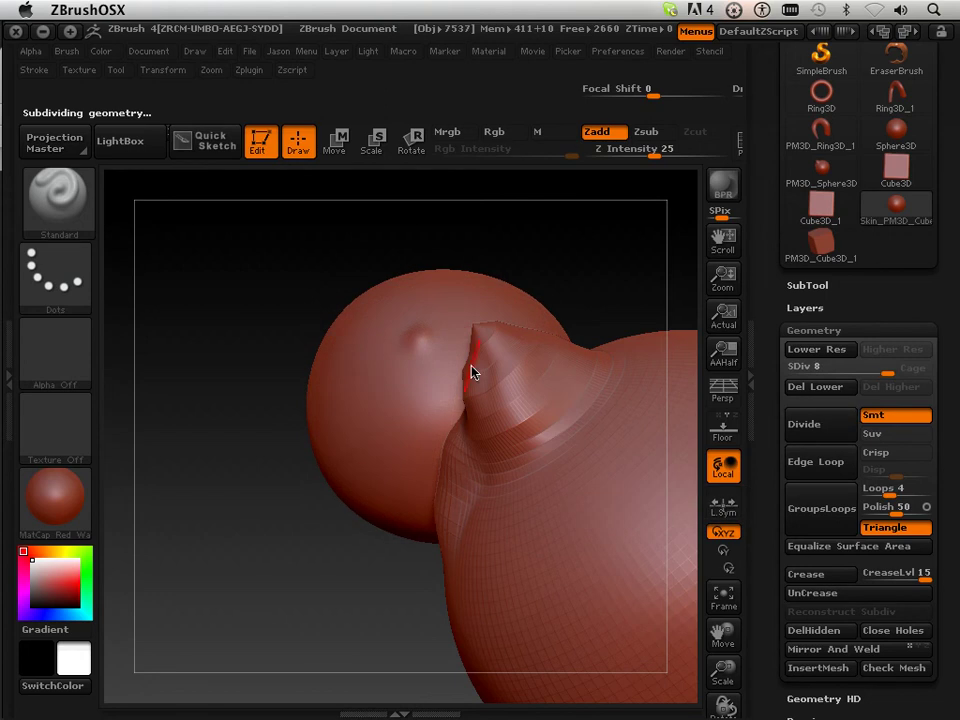
Step: Sculpt several overlapping raised strokes on the front of the subdivided sphere with the Standard brush
mouse_move(427, 335)
mouse_down()
mouse_move(403, 347)
mouse_move(417, 355)
mouse_up()
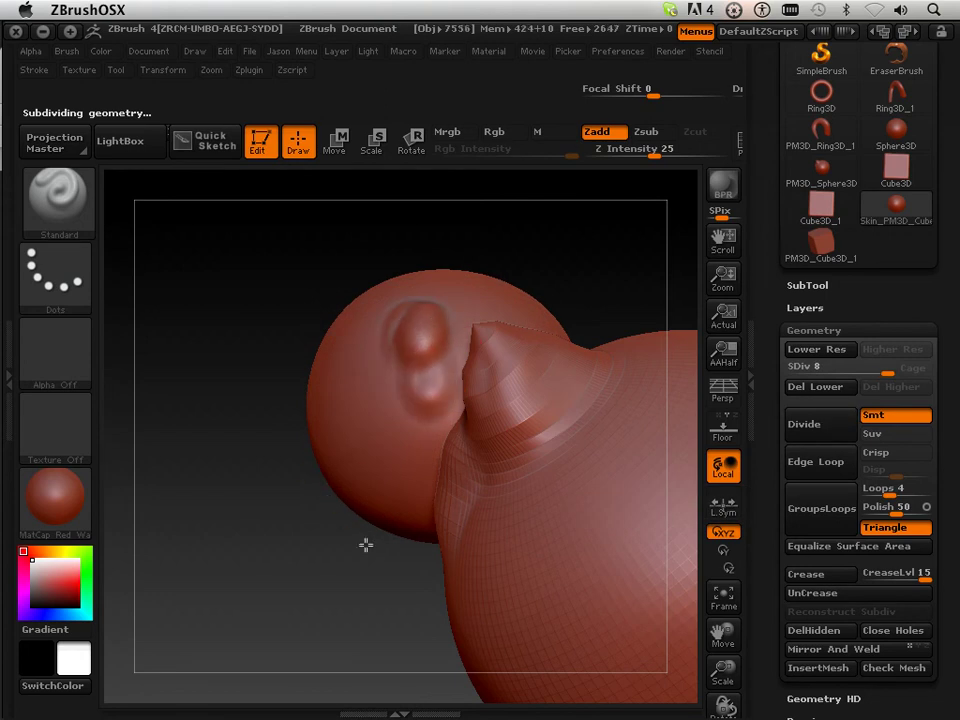
mouse_move(385, 331)
mouse_down()
mouse_move(400, 346)
mouse_move(392, 397)
mouse_up()
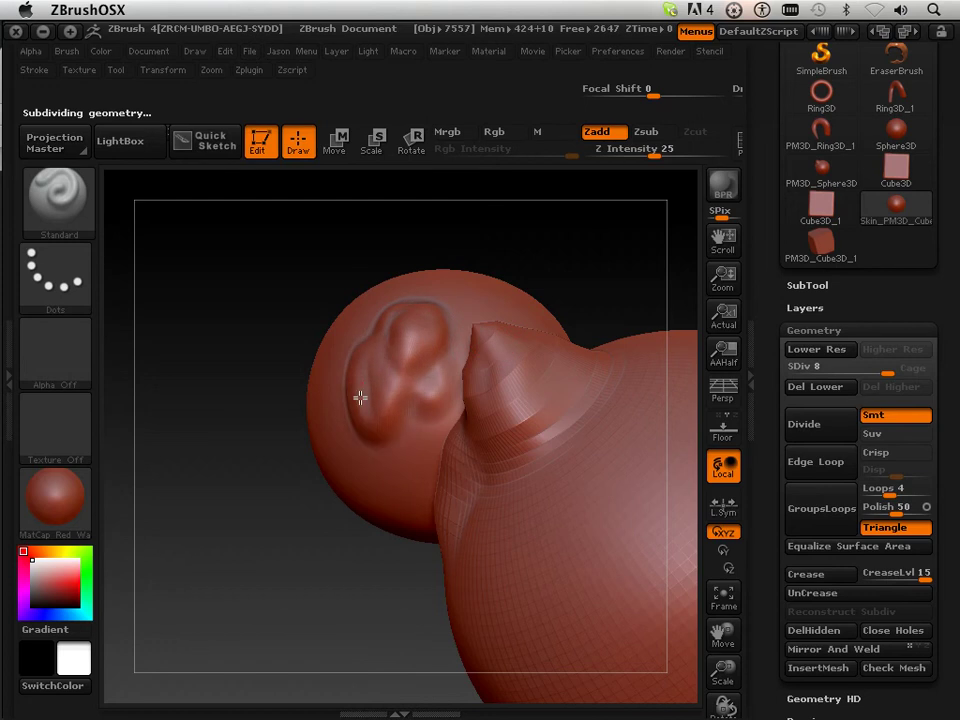
mouse_move(317, 495)
mouse_down()
mouse_move(332, 532)
mouse_move(310, 540)
mouse_up()
mouse_move(375, 304)
mouse_down()
mouse_move(375, 326)
mouse_move(400, 285)
mouse_up()
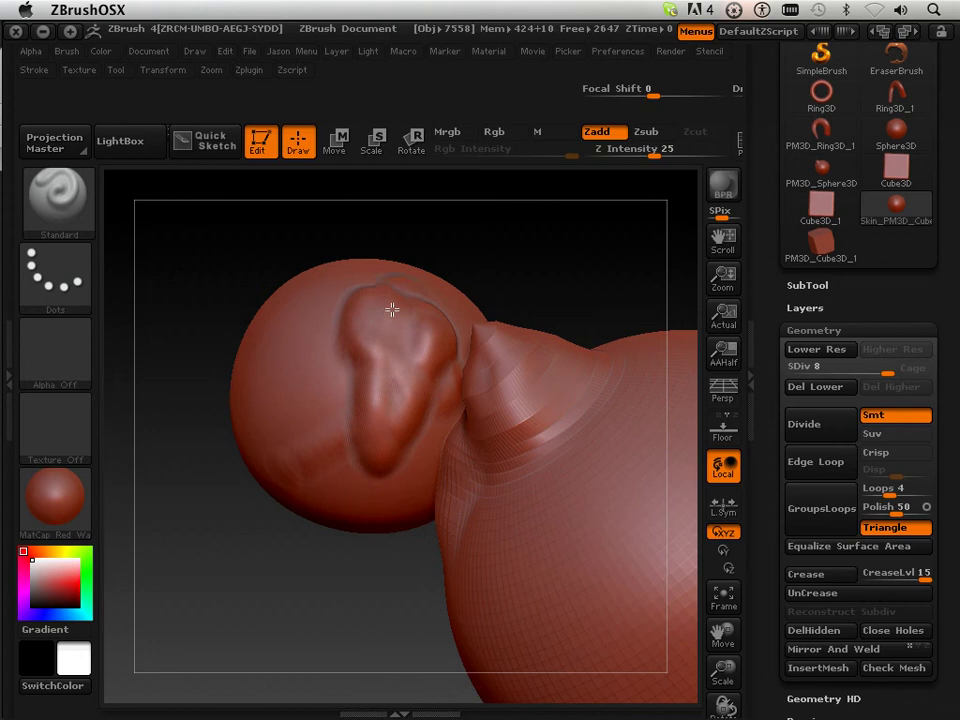
drag(548, 288, 572, 293)
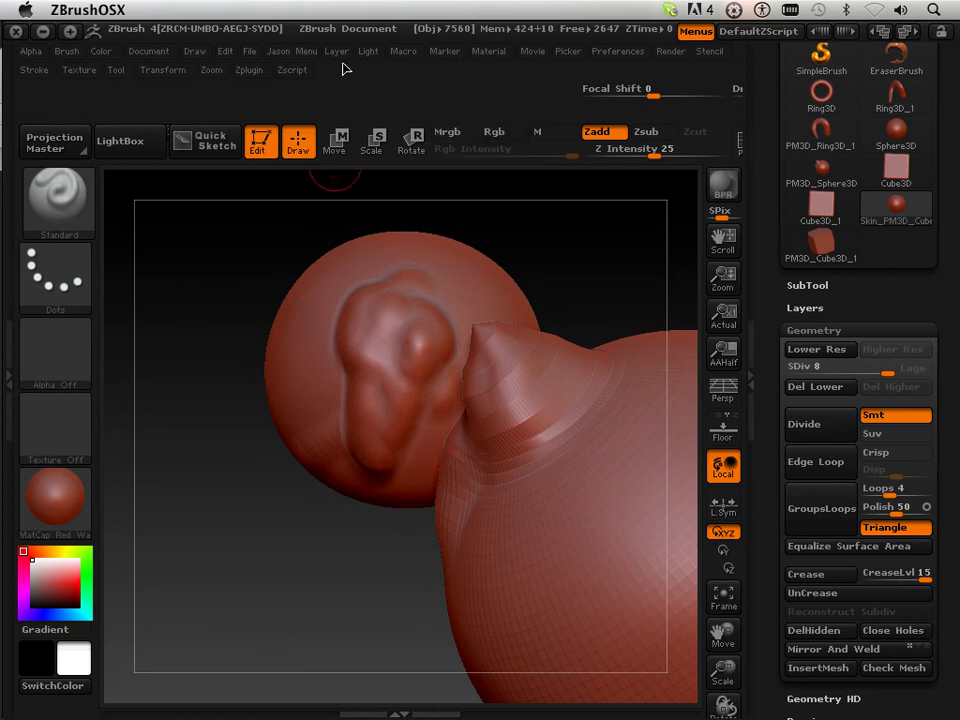
Step: Reinitialize ZBrush to clear the canvas and all loaded tools
click(290, 52)
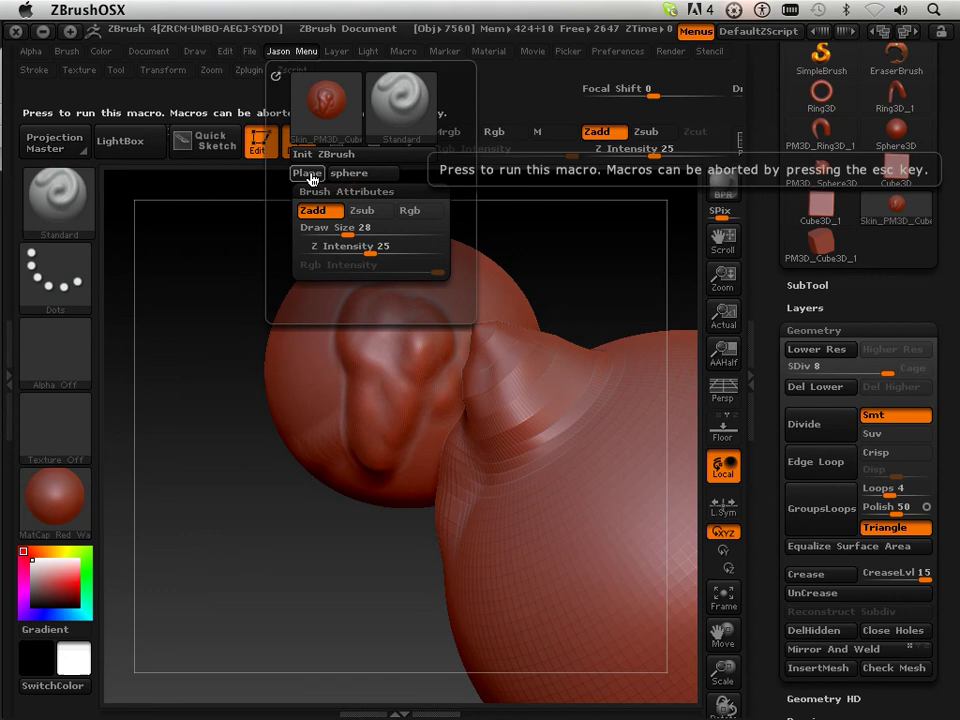
click(345, 156)
click(618, 282)
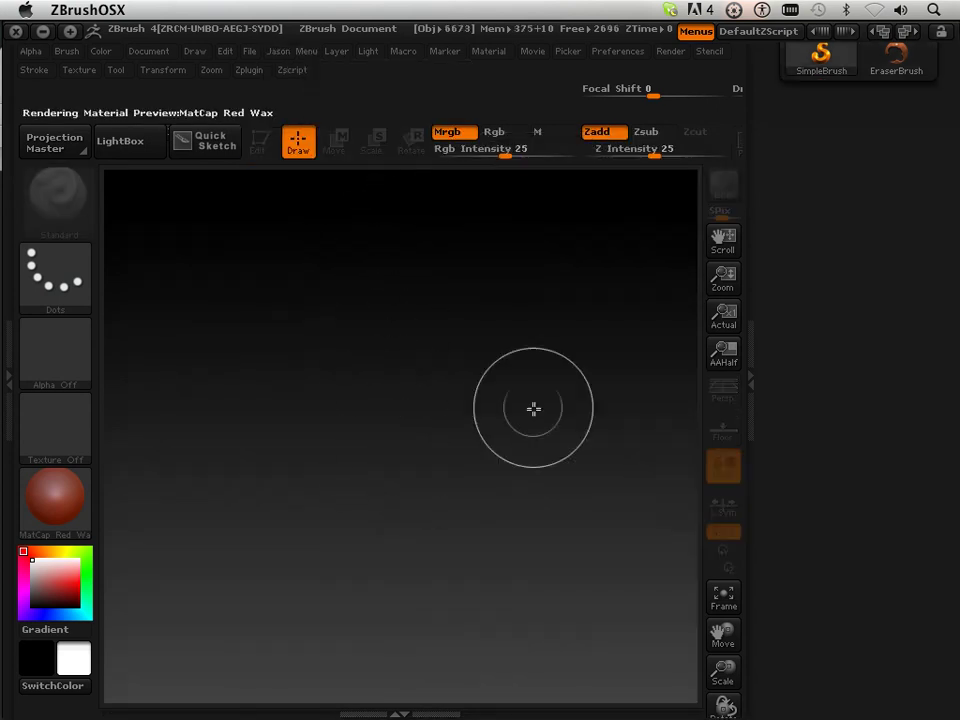
Step: Draw a Spiral3D primitive on the canvas and enter Edit mode
drag(764, 70, 754, 291)
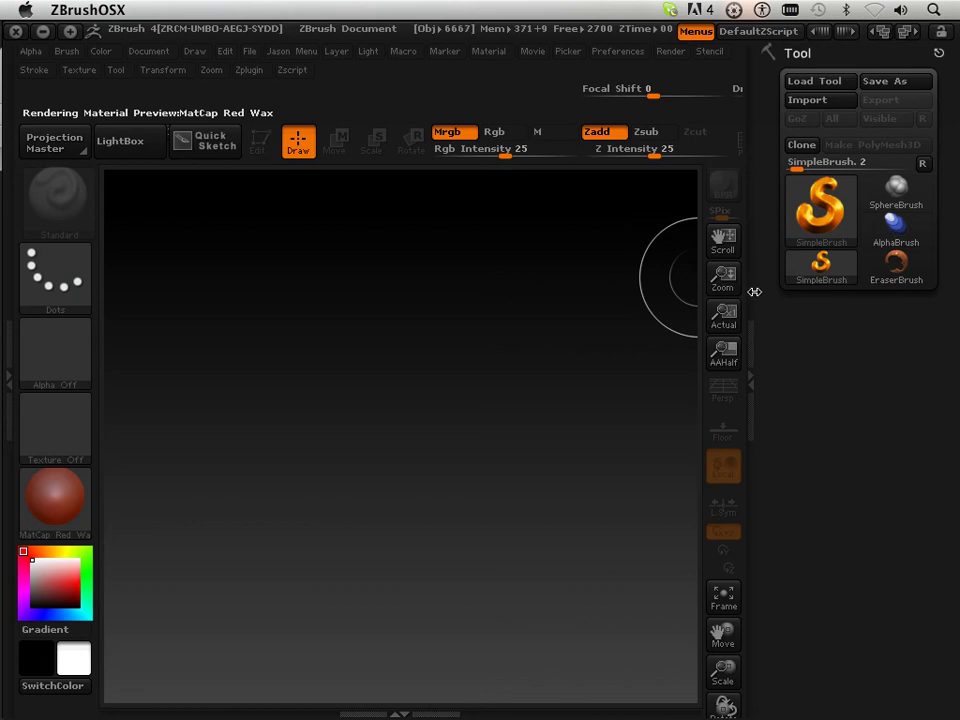
click(808, 238)
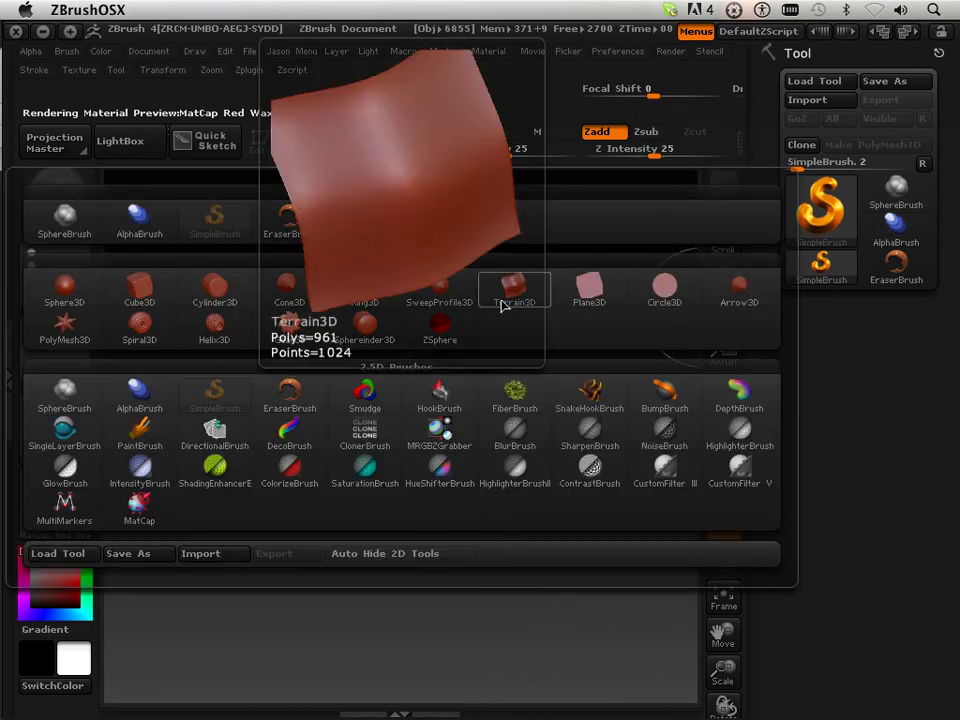
click(140, 325)
drag(480, 392, 495, 600)
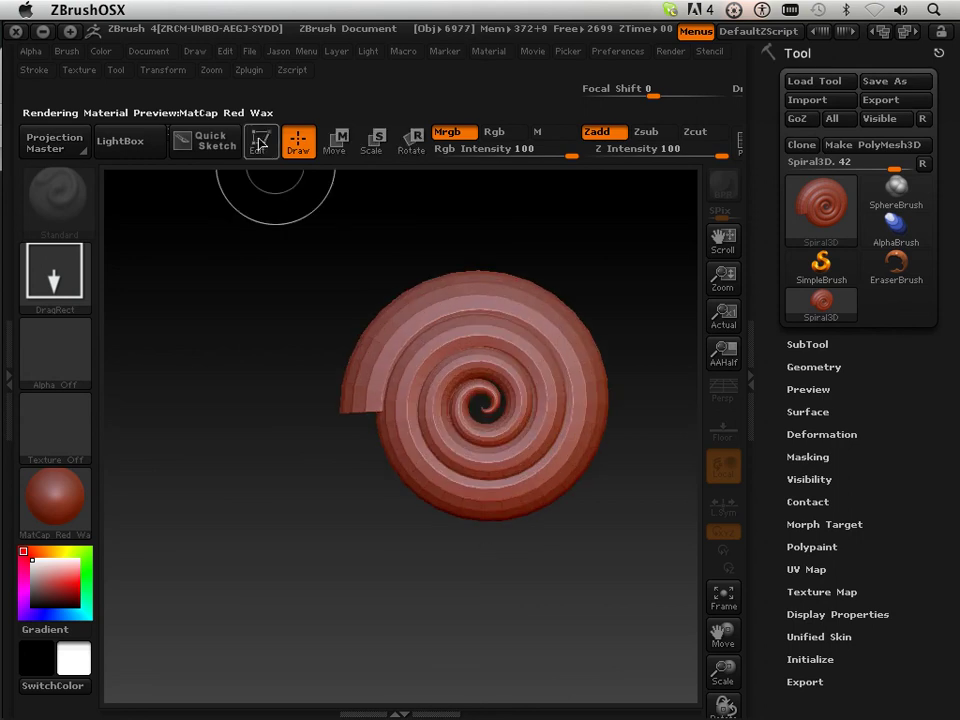
click(258, 148)
Step: Reduce the spiral's S.Thick value to 13 in its Initialize settings
scroll(806, 492, down, 5)
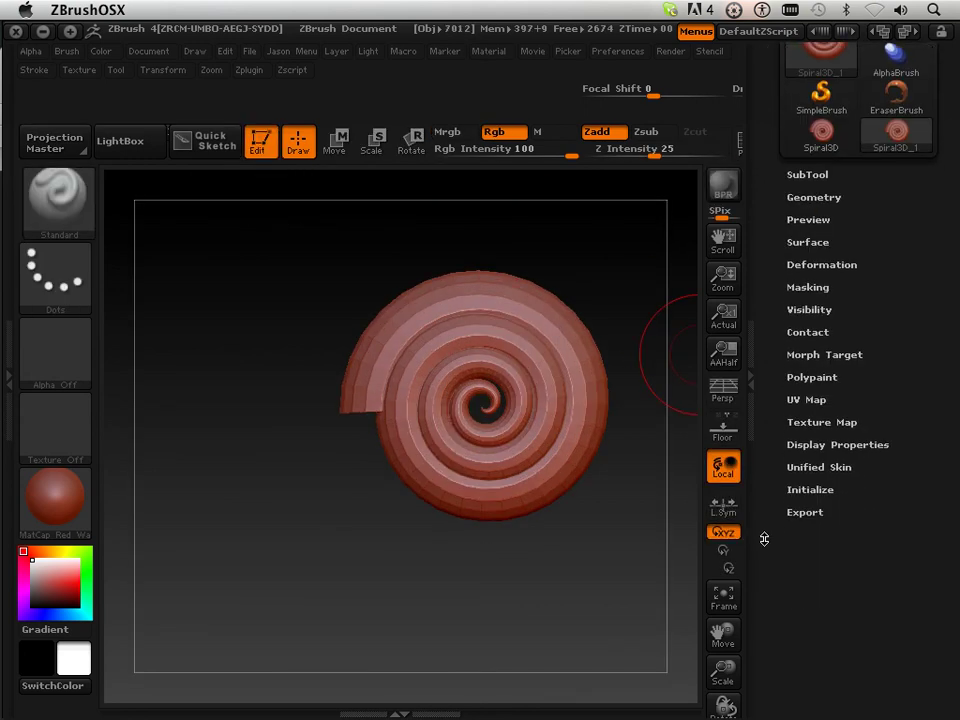
click(806, 490)
scroll(828, 515, down, 2)
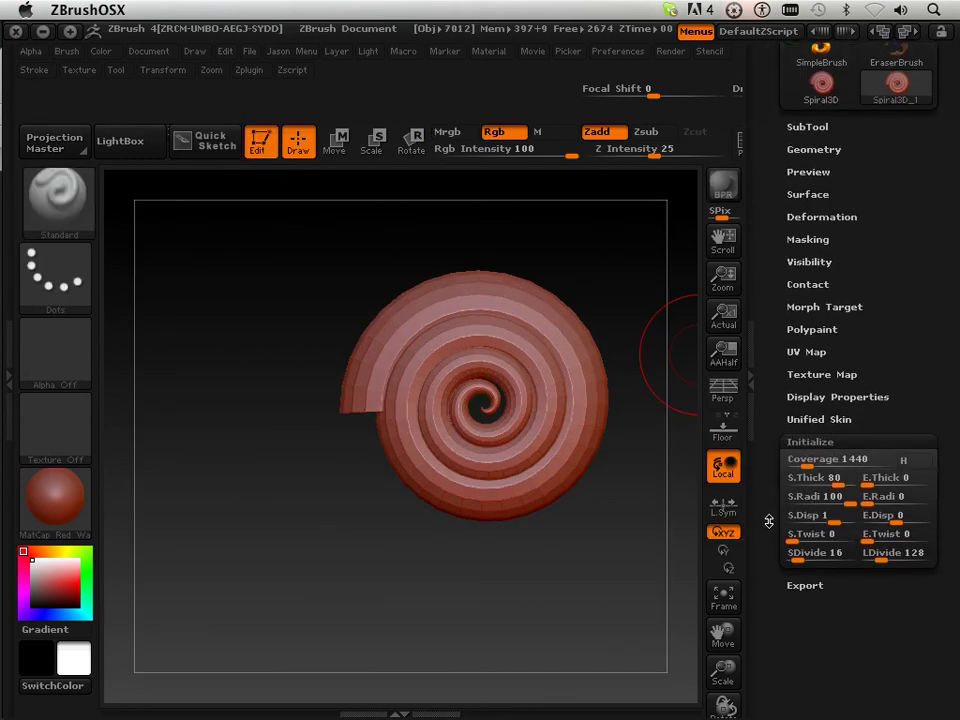
drag(866, 483, 803, 486)
drag(800, 485, 795, 487)
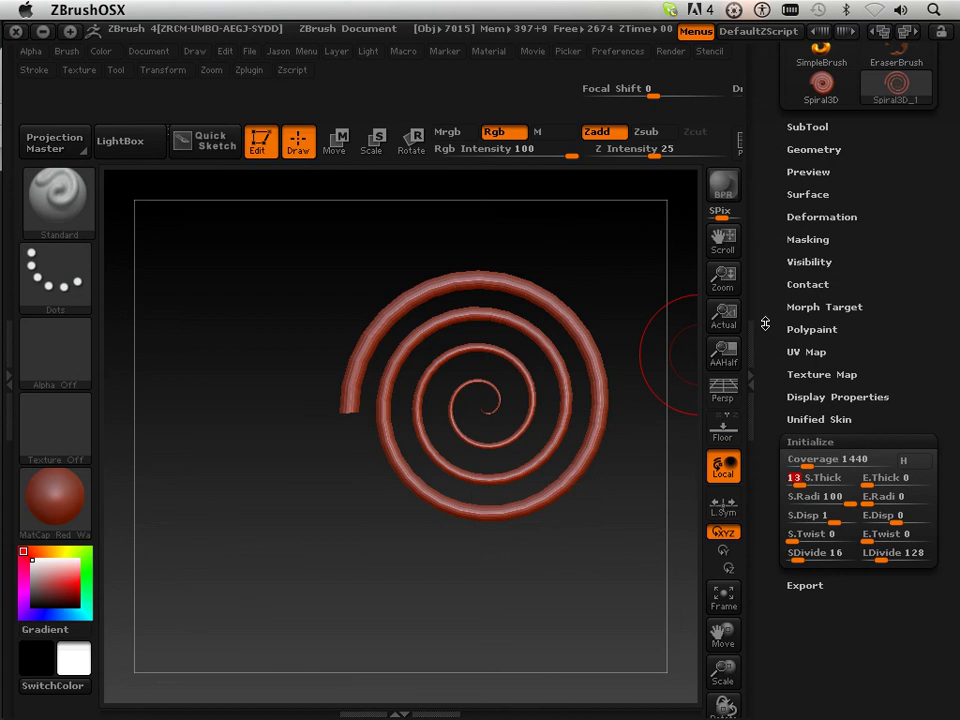
Step: Open the Deformation settings for the spiral and look over the available options
drag(769, 142, 770, 360)
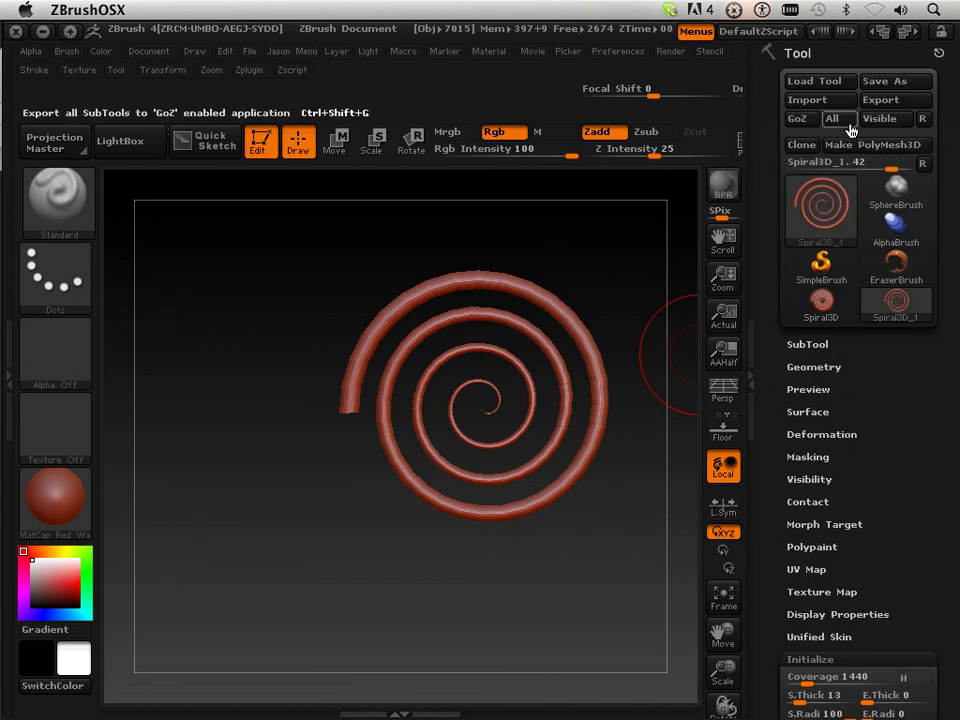
click(822, 436)
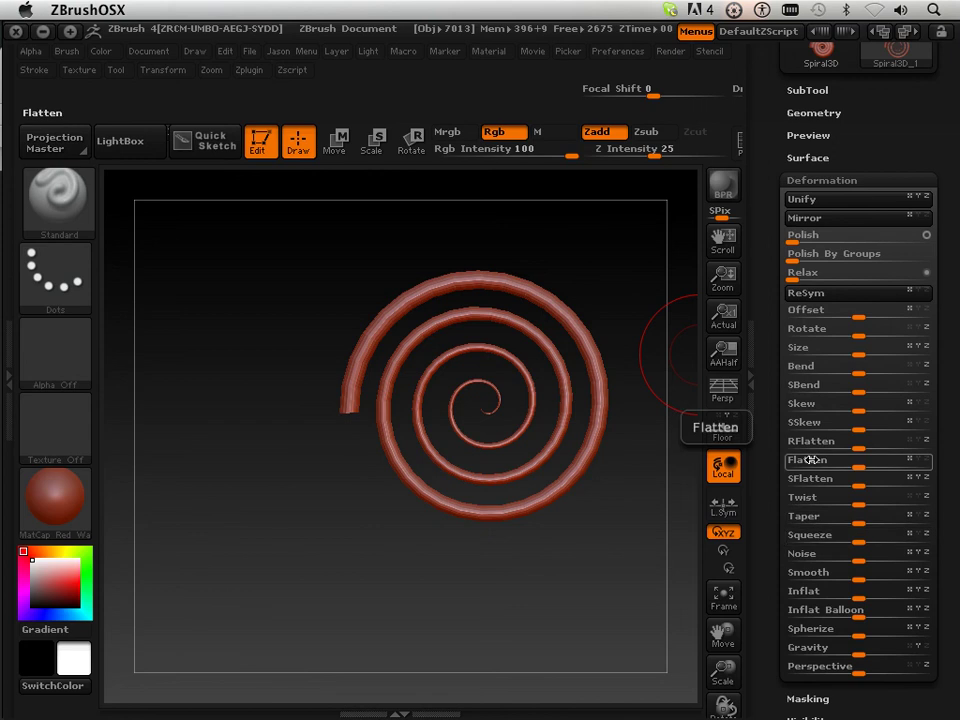
mouse_move(600, 582)
mouse_down()
mouse_move(514, 587)
mouse_move(553, 564)
mouse_move(600, 559)
mouse_move(581, 589)
mouse_move(471, 645)
mouse_move(572, 568)
mouse_move(595, 572)
mouse_move(595, 581)
mouse_up()
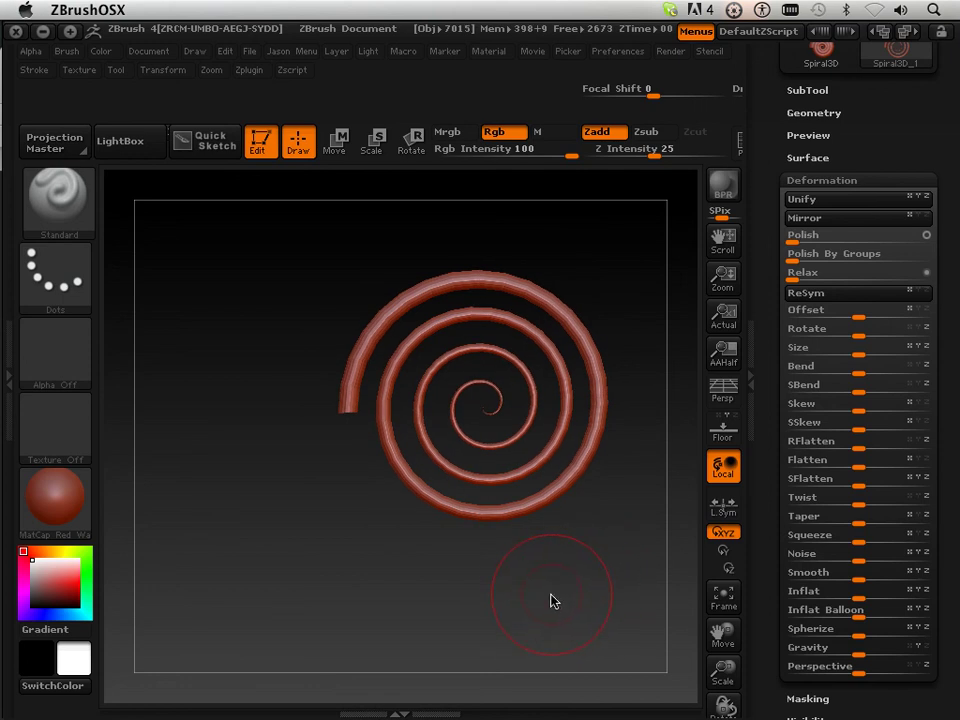